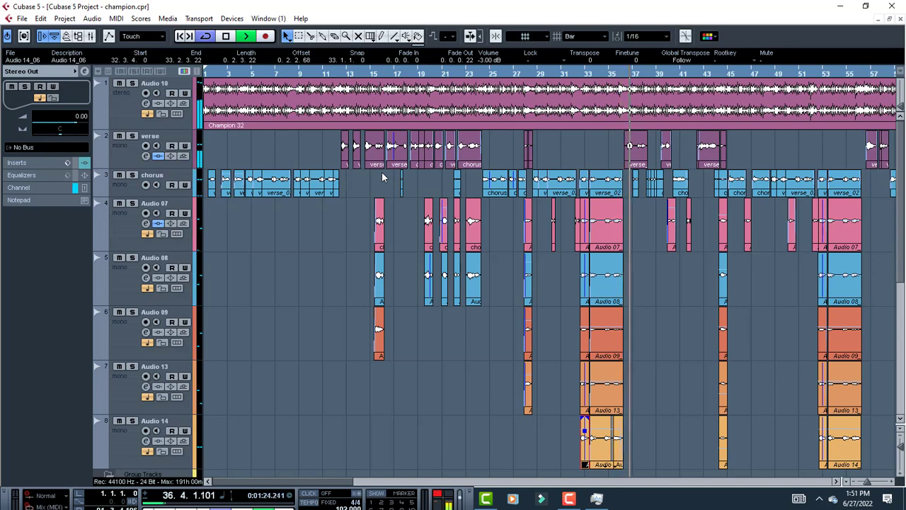
- Stop playback and inspect the insert slots of the Stereo In channel
{"action": "key", "text": "space"}
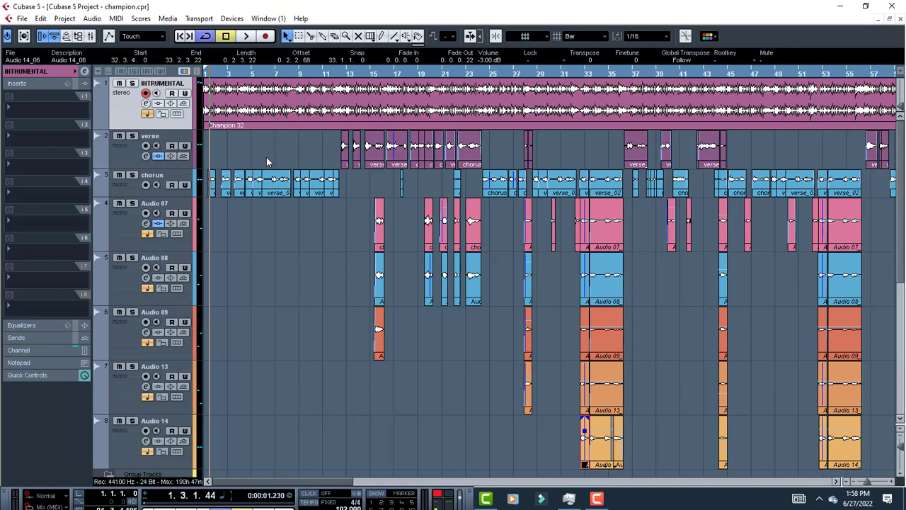
{"action": "scroll", "coordinate": [266, 175], "scroll_direction": "down", "scroll_amount": 5}
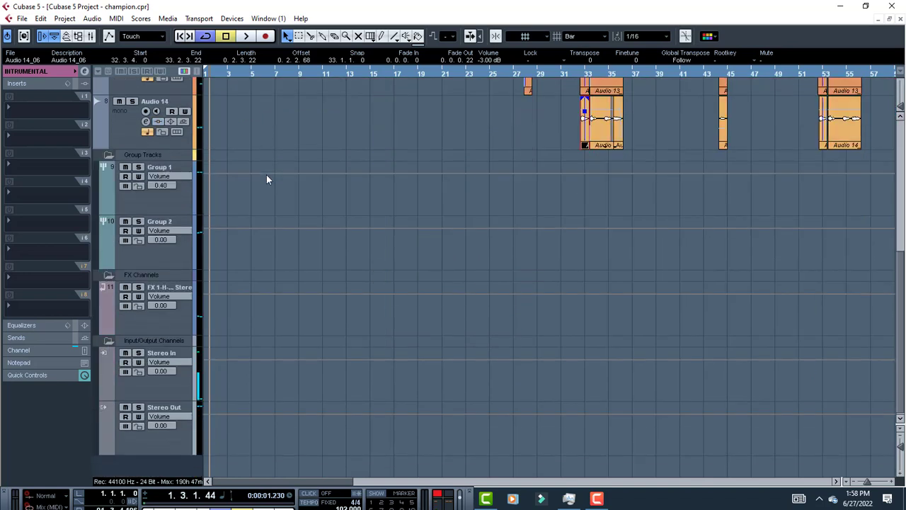
{"action": "left_click", "coordinate": [173, 385]}
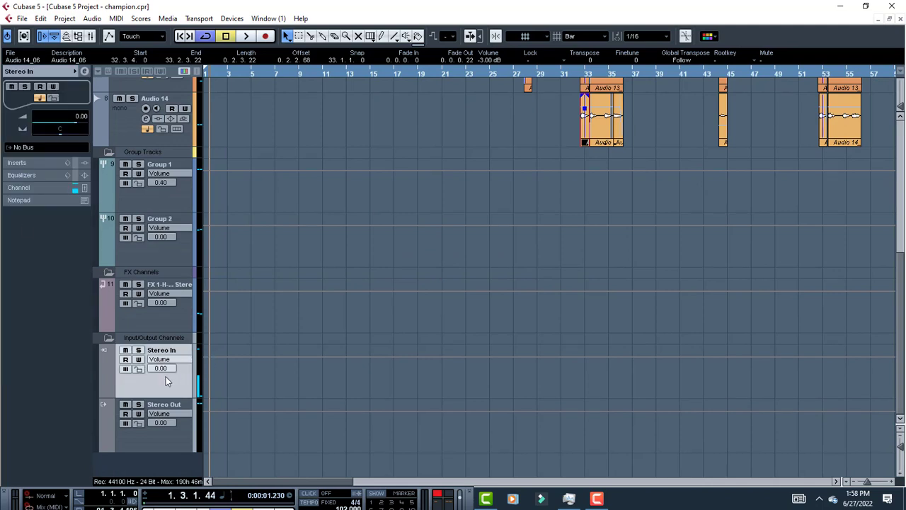
{"action": "left_click", "coordinate": [17, 163]}
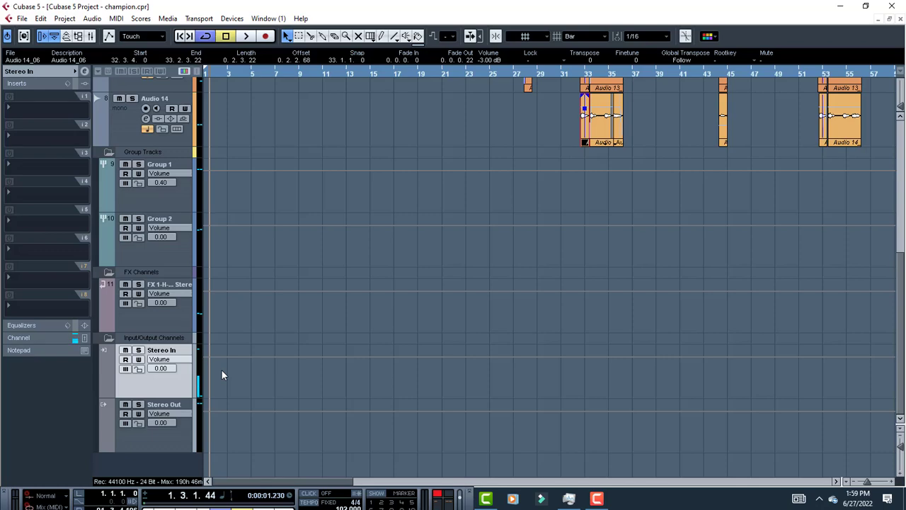
{"action": "scroll", "coordinate": [300, 310], "scroll_direction": "up", "scroll_amount": 5}
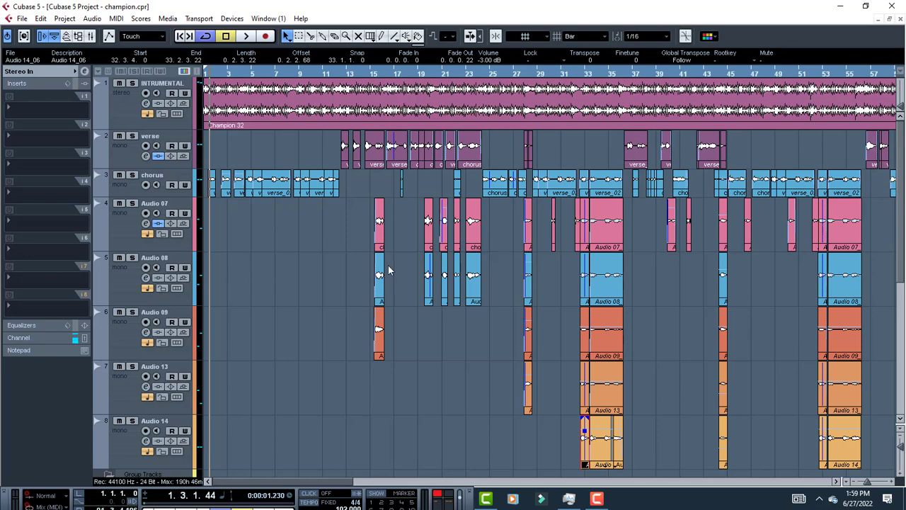
- Solo the chorus track and listen to a short passage of it from the start of the song
{"action": "left_click", "coordinate": [120, 193]}
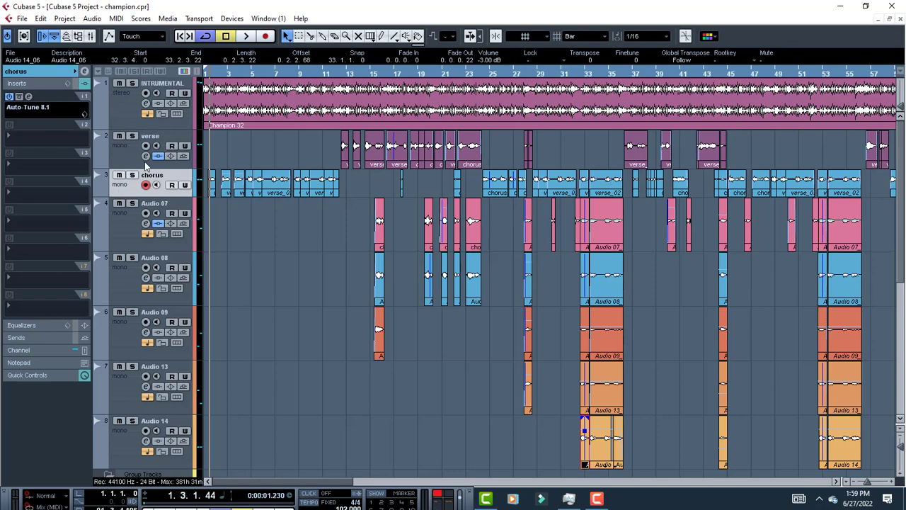
{"action": "left_click", "coordinate": [133, 175]}
{"action": "key", "text": "space"}
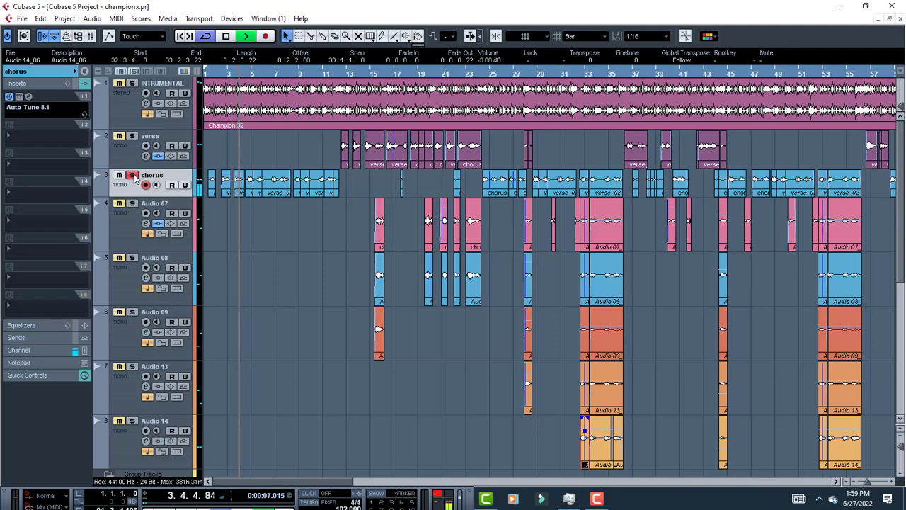
{"action": "key", "text": "space"}
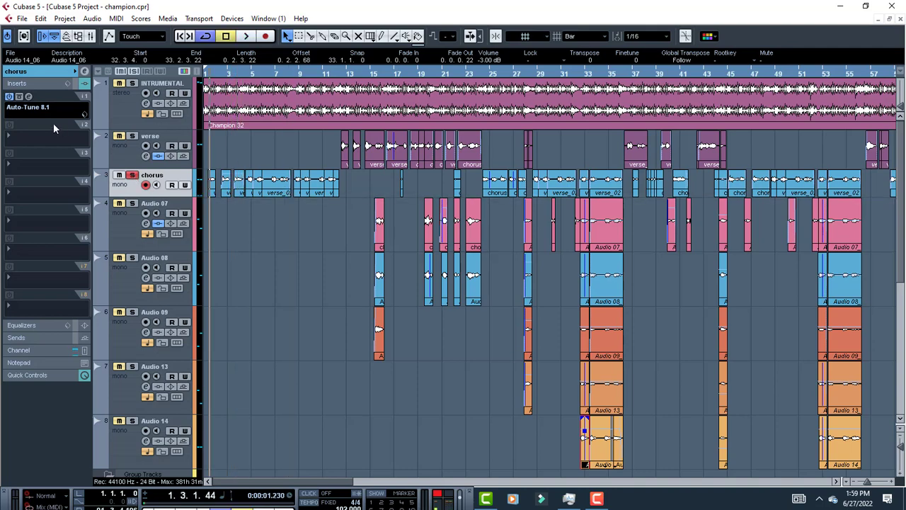
- Open the chorus track's Auto-Tune 8.1 insert, review its input type options and settings, and close the plug-in
{"action": "left_click", "coordinate": [30, 96]}
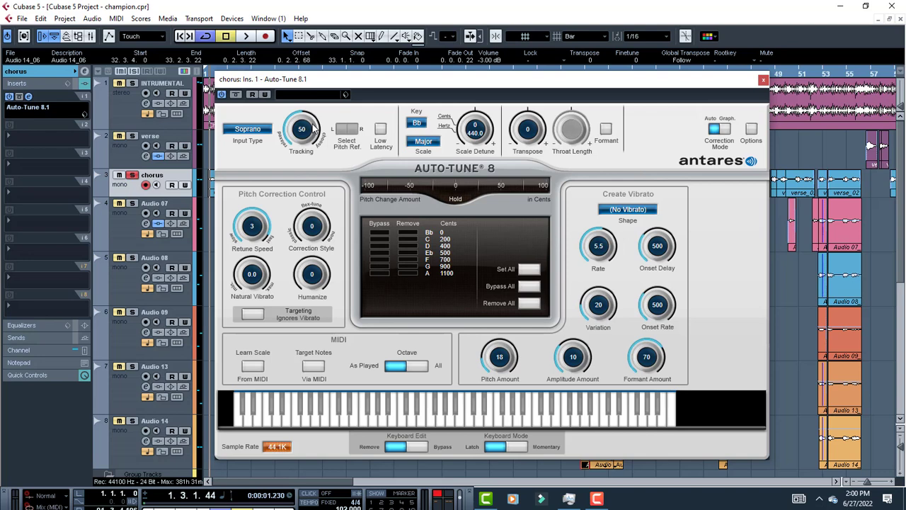
{"action": "left_click", "coordinate": [258, 135]}
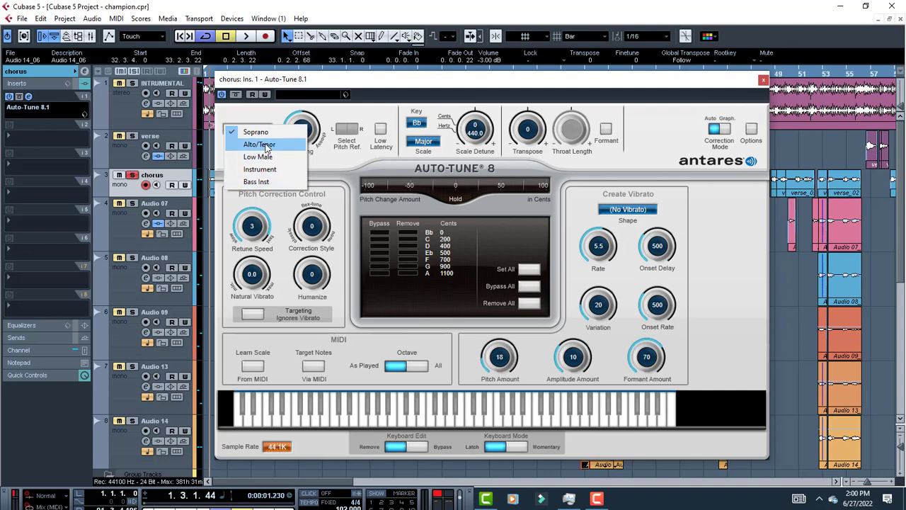
{"action": "left_click", "coordinate": [264, 113]}
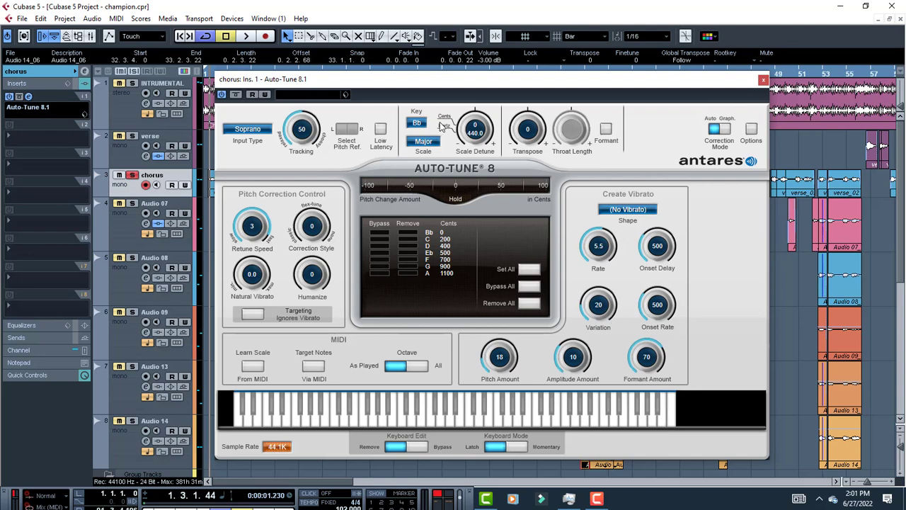
{"action": "left_click", "coordinate": [763, 80]}
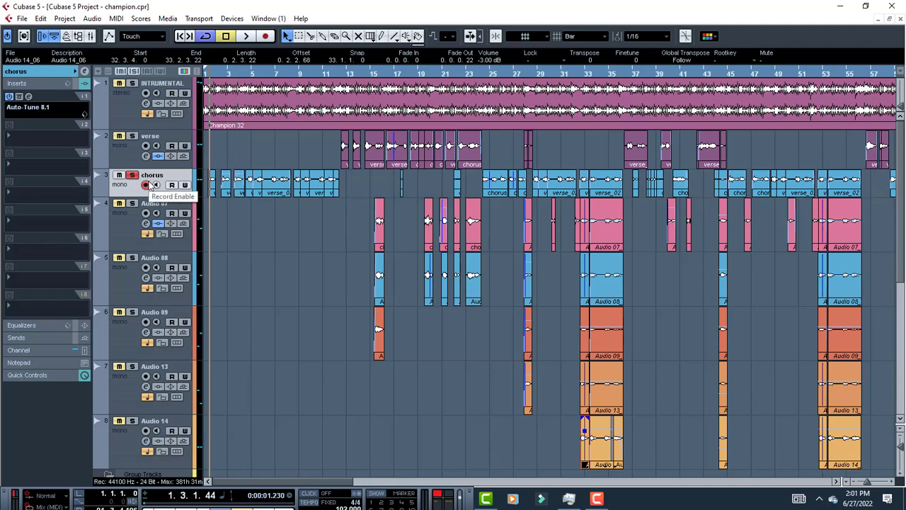
- Inspect the inserts of the Group 1 and Group 2 channels and turn off the chorus track's solo
{"action": "scroll", "coordinate": [279, 243], "scroll_direction": "down", "scroll_amount": 5}
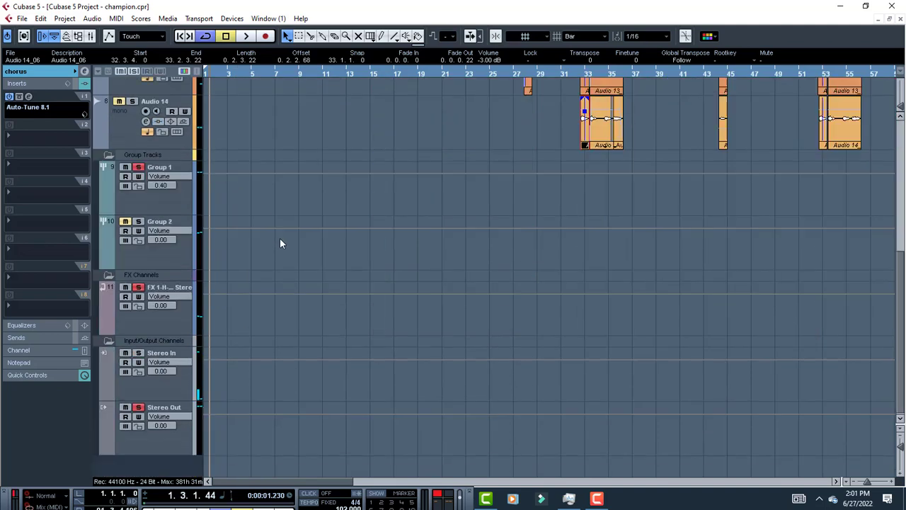
{"action": "left_click", "coordinate": [165, 203]}
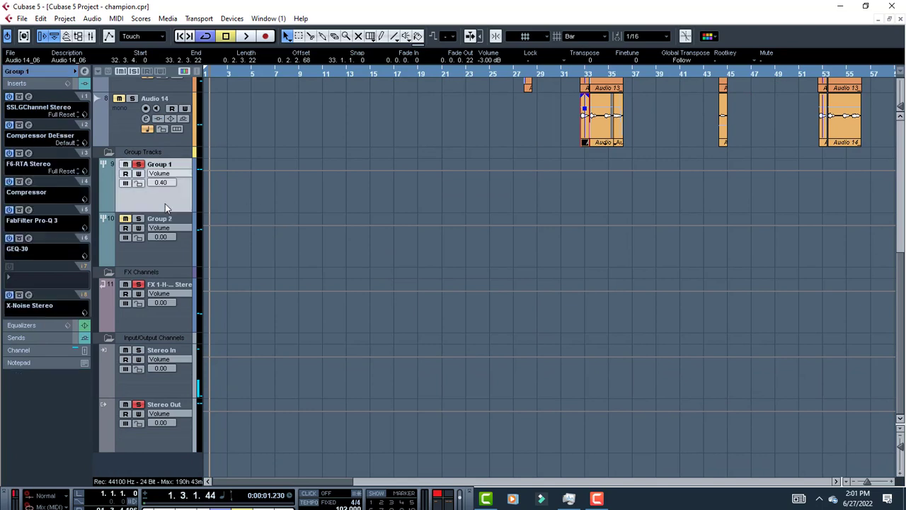
{"action": "left_click", "coordinate": [175, 253]}
{"action": "left_click", "coordinate": [184, 198]}
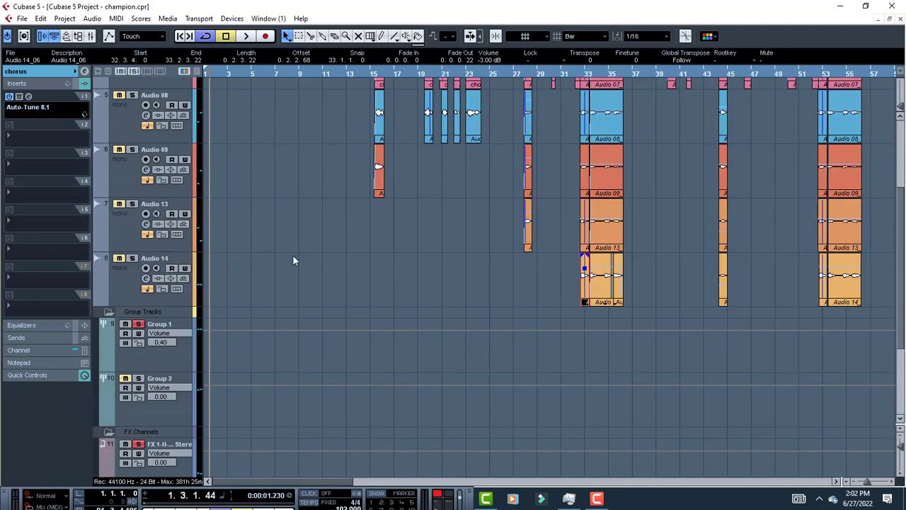
{"action": "scroll", "coordinate": [258, 244], "scroll_direction": "up", "scroll_amount": 3}
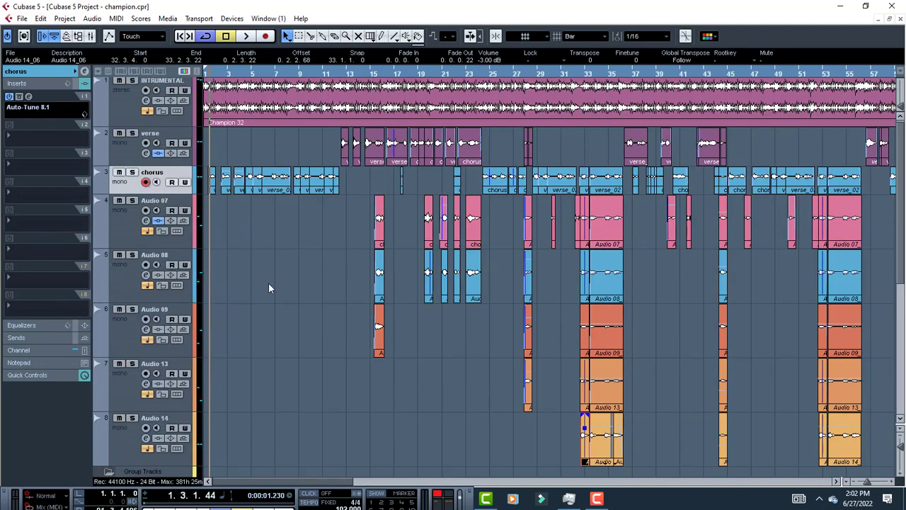
- Open Group 1's SSLGChannel Stereo insert and audition the song with the plug-in window moved beside the tracks
{"action": "scroll", "coordinate": [268, 283], "scroll_direction": "down", "scroll_amount": 5}
{"action": "left_click", "coordinate": [181, 199]}
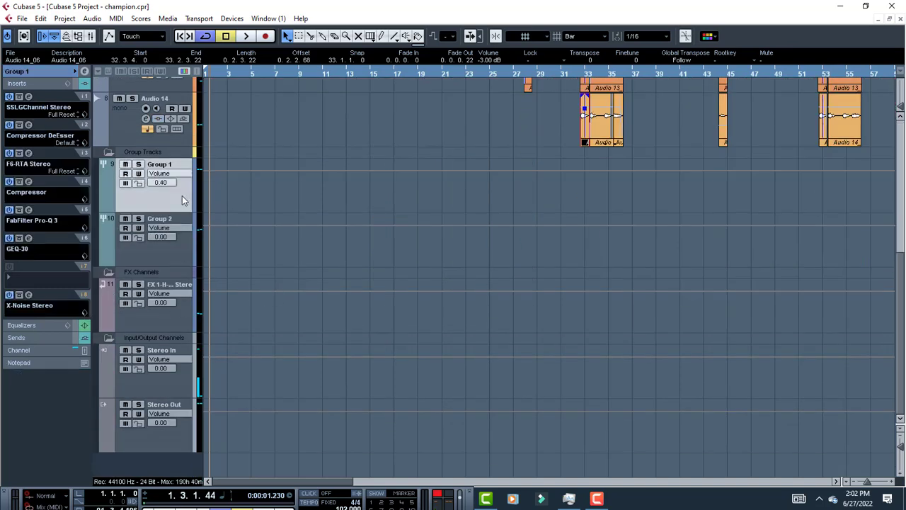
{"action": "left_click", "coordinate": [28, 96]}
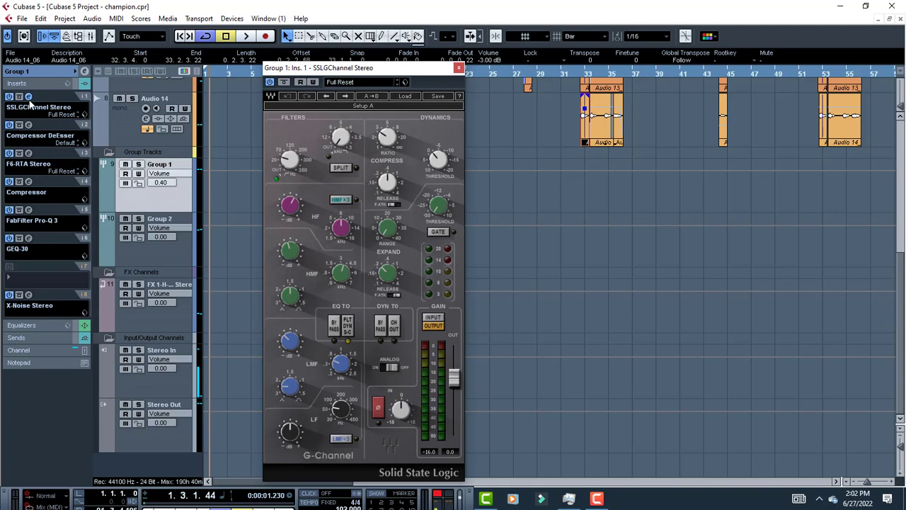
{"action": "key", "text": "space"}
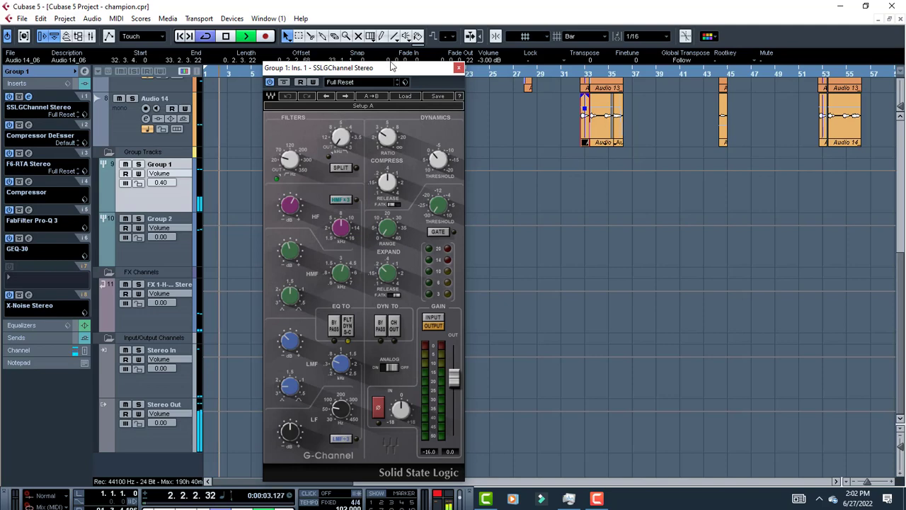
{"action": "left_click_drag", "start_coordinate": [318, 68], "coordinate": [355, 141]}
{"action": "scroll", "coordinate": [349, 88], "scroll_direction": "up", "scroll_amount": 5}
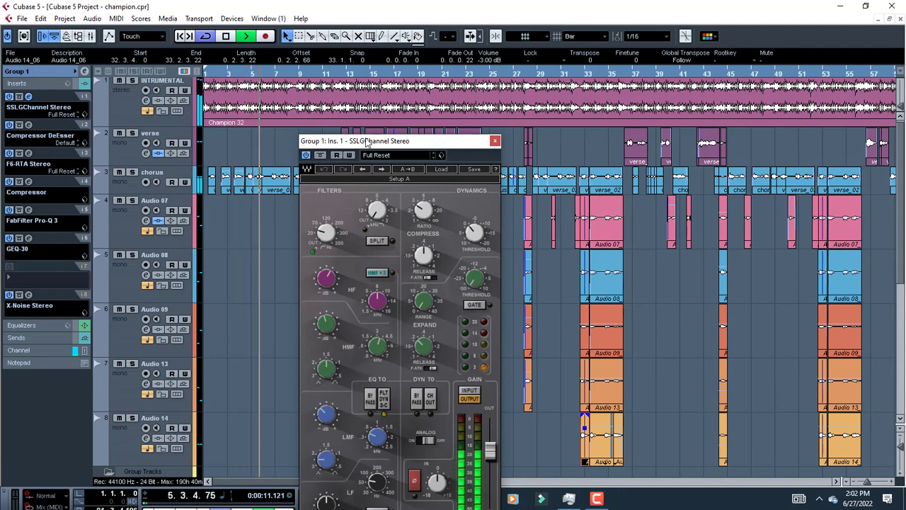
{"action": "key", "text": "space"}
{"action": "left_click_drag", "start_coordinate": [365, 139], "coordinate": [360, 77]}
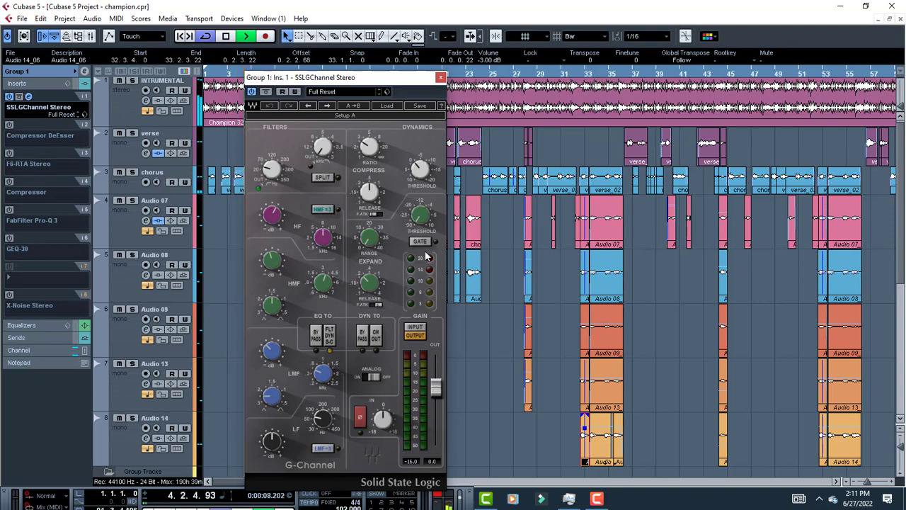
- Stop playback and switch off the SSLGChannel Stereo insert on Group 1
{"action": "key", "text": "space"}
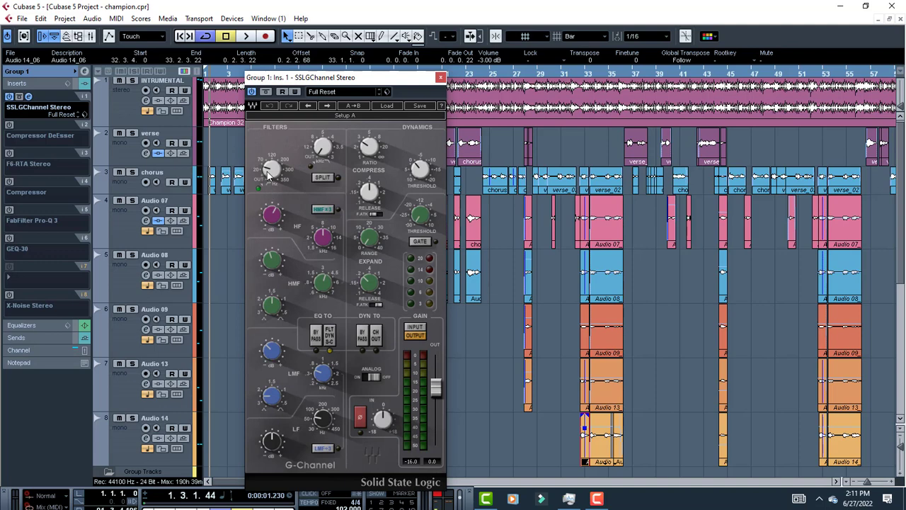
{"action": "mouse_move", "coordinate": [269, 175]}
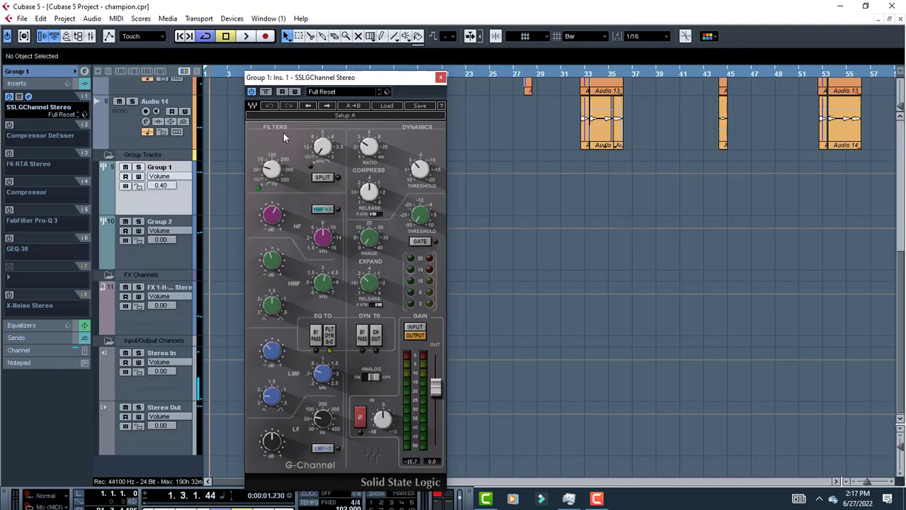
{"action": "left_click", "coordinate": [251, 91]}
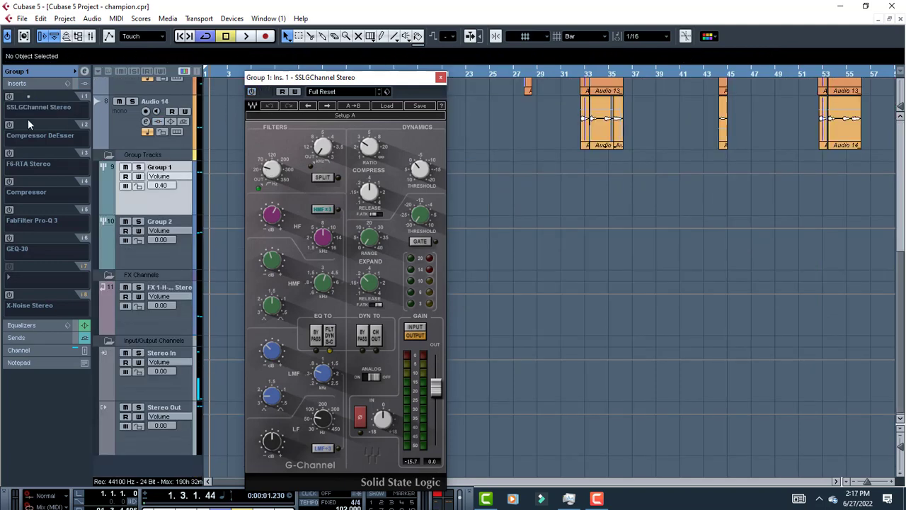
- Play the song with the chorus and Group 1 inserts off to hear the unprocessed vocal
{"action": "scroll", "coordinate": [235, 174], "scroll_direction": "up", "scroll_amount": 10}
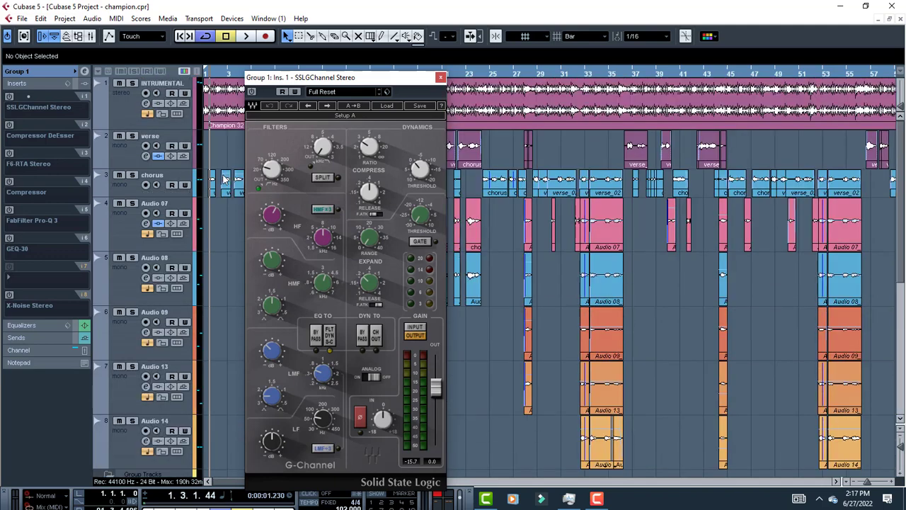
{"action": "left_click", "coordinate": [131, 188]}
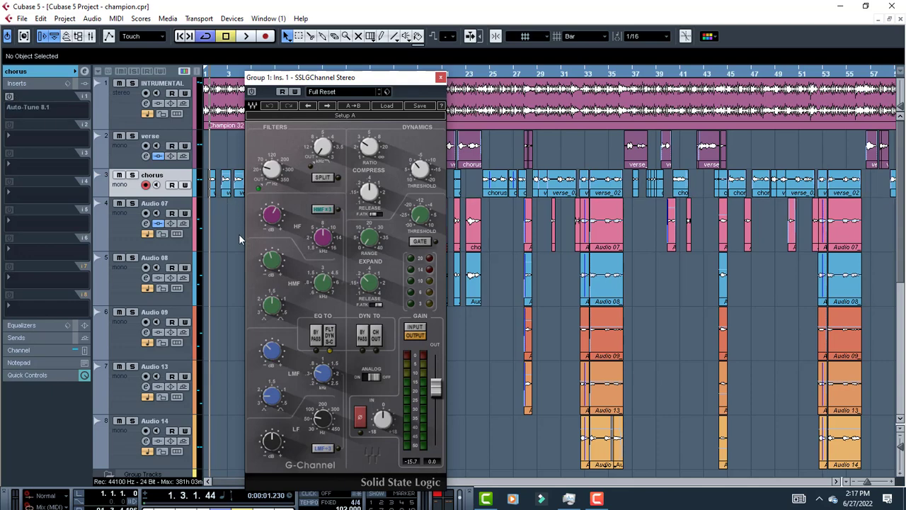
{"action": "key", "text": "space"}
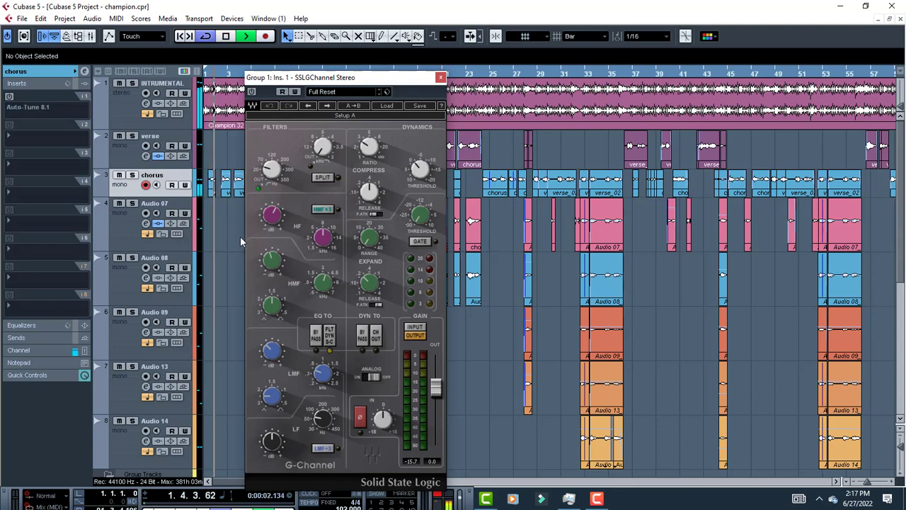
{"action": "scroll", "coordinate": [240, 235], "scroll_direction": "down", "scroll_amount": 10}
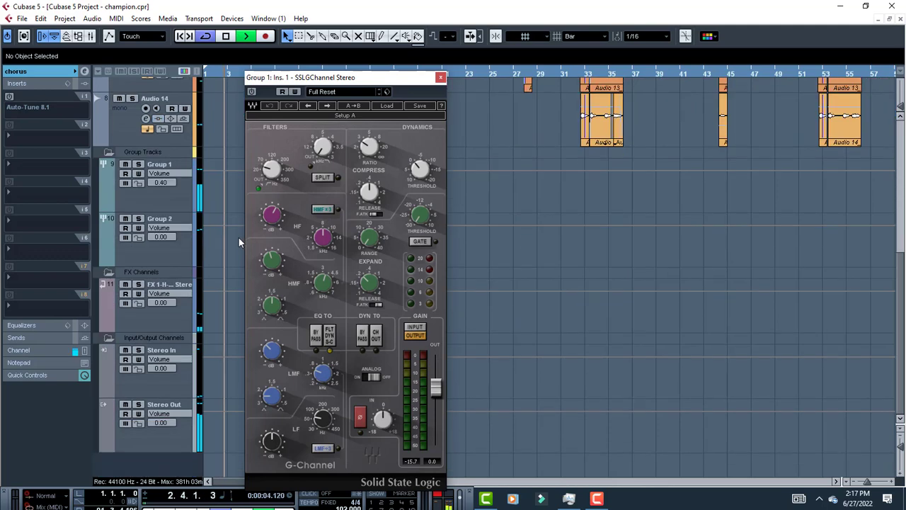
{"action": "left_click", "coordinate": [181, 190]}
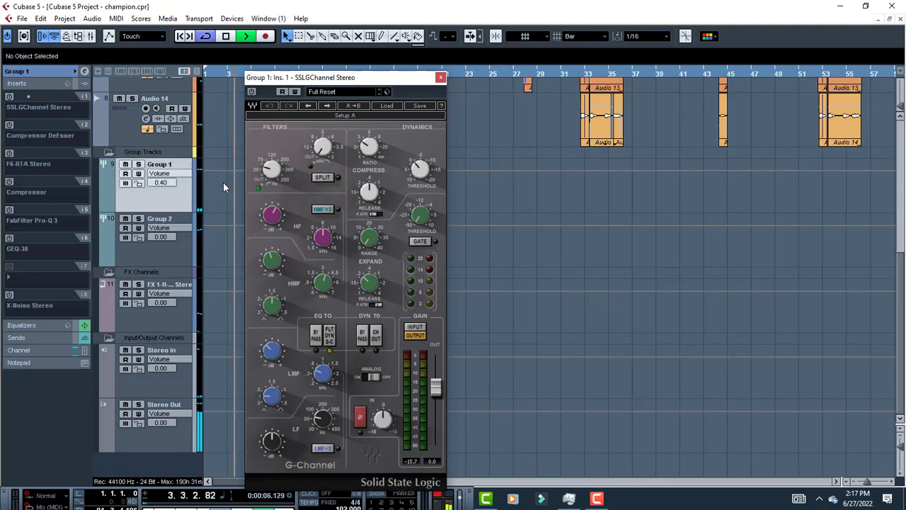
{"action": "key", "text": "space"}
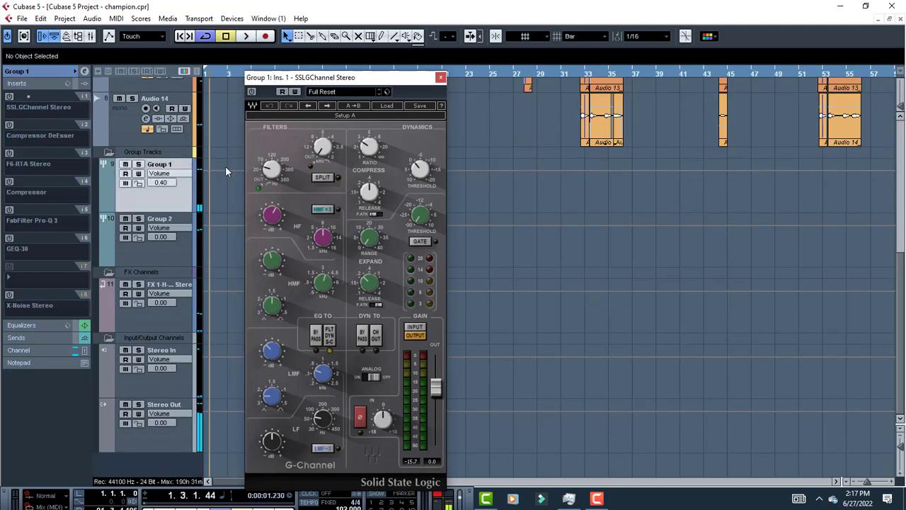
- Switch on the Auto-Tune 8.1 insert on the chorus track and play the song to hear it
{"action": "scroll", "coordinate": [231, 190], "scroll_direction": "up", "scroll_amount": 5}
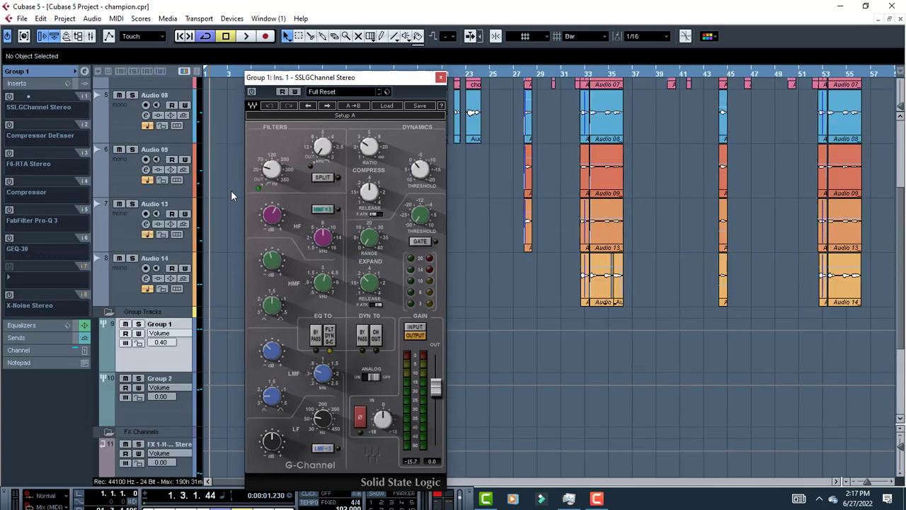
{"action": "scroll", "coordinate": [227, 197], "scroll_direction": "up", "scroll_amount": 2}
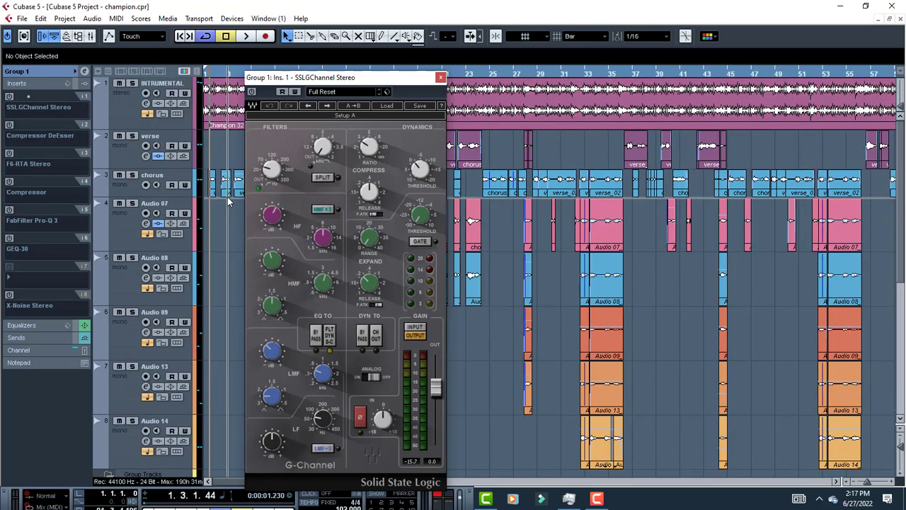
{"action": "left_click", "coordinate": [125, 191]}
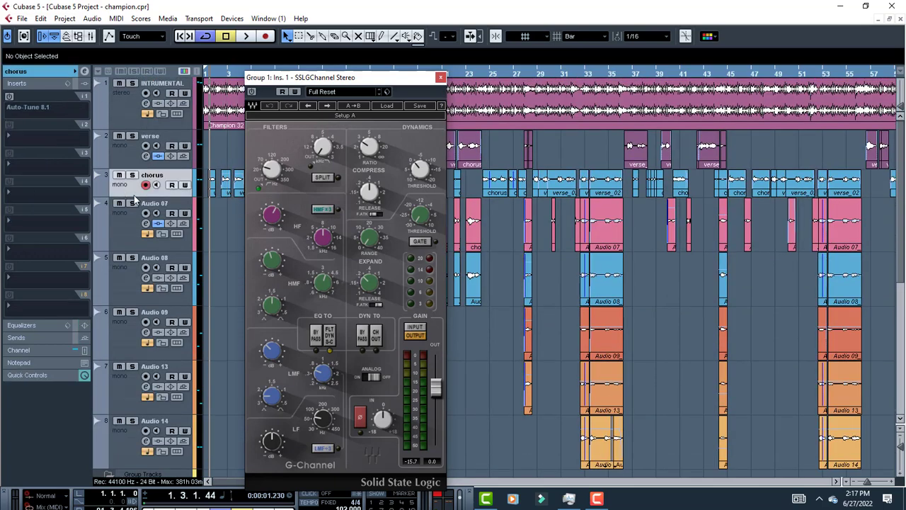
{"action": "left_click", "coordinate": [9, 98]}
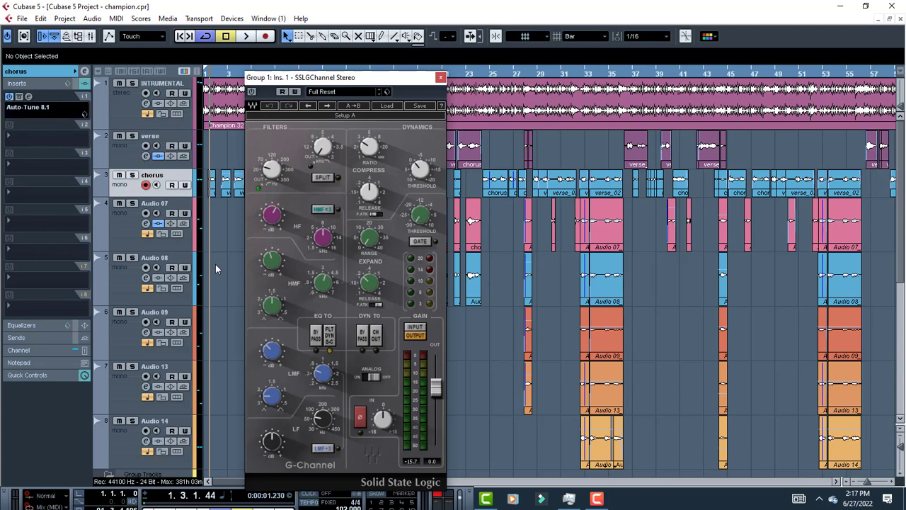
{"action": "key", "text": "space"}
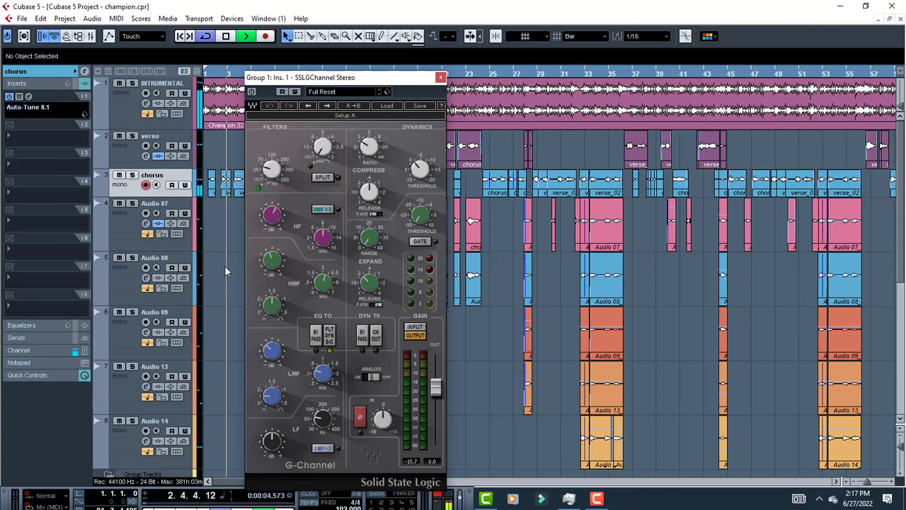
- Switch Group 1's SSLGChannel Stereo insert back on, play the song to hear it, and close the plug-in window
{"action": "key", "text": "space"}
{"action": "scroll", "coordinate": [224, 266], "scroll_direction": "down", "scroll_amount": 5}
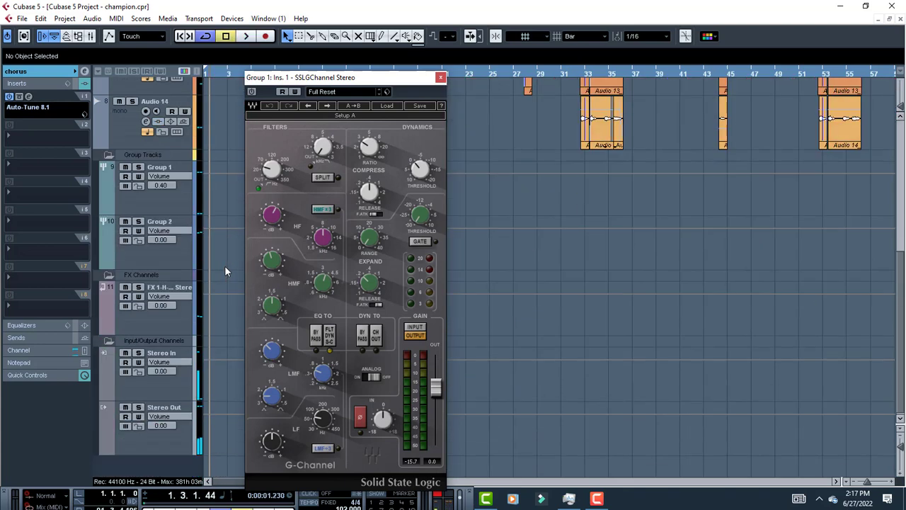
{"action": "left_click", "coordinate": [181, 204]}
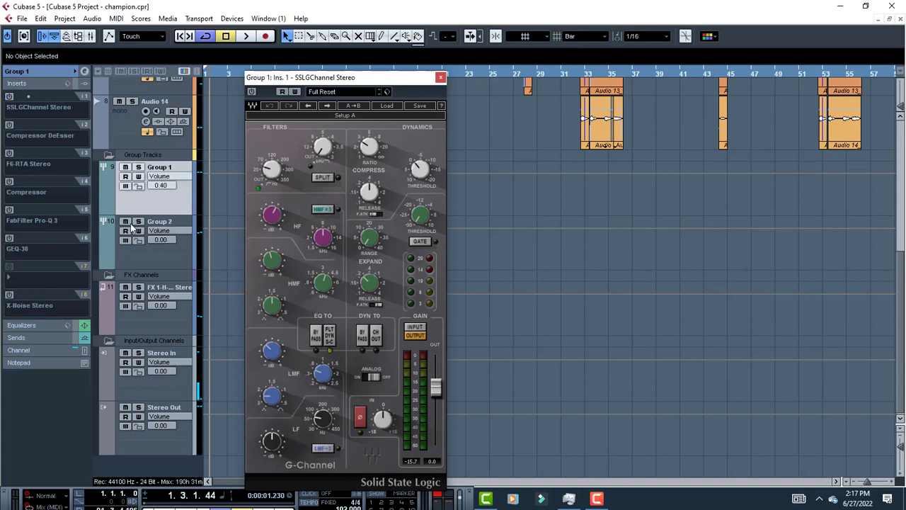
{"action": "left_click", "coordinate": [9, 97]}
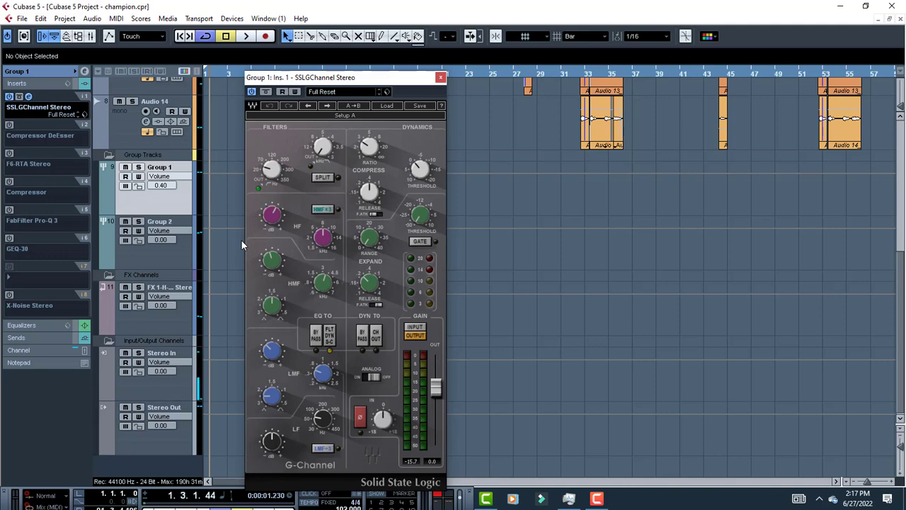
{"action": "key", "text": "space"}
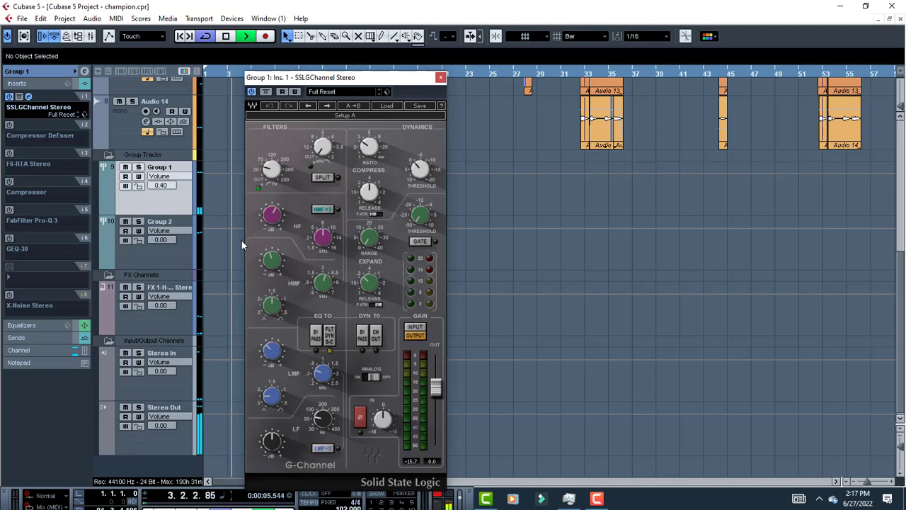
{"action": "key", "text": "space"}
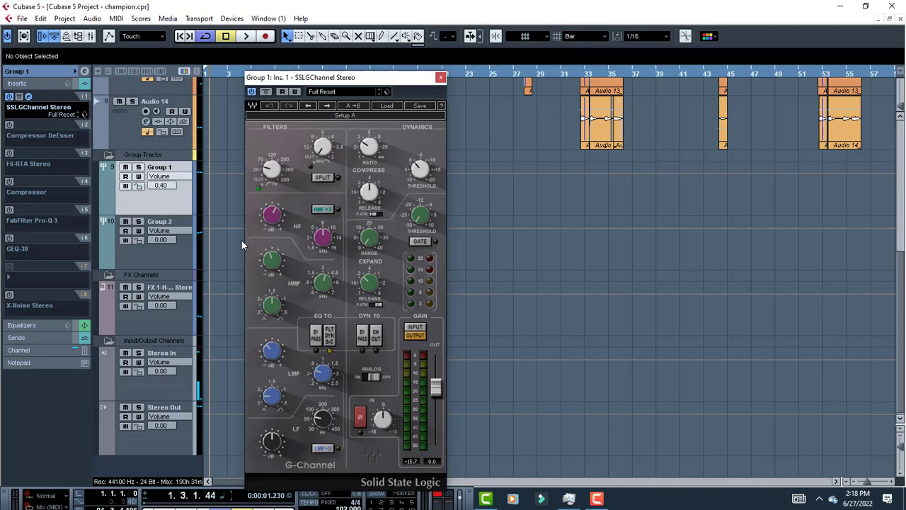
{"action": "left_click", "coordinate": [331, 333]}
{"action": "mouse_move", "coordinate": [422, 170]}
{"action": "left_click", "coordinate": [440, 78]}
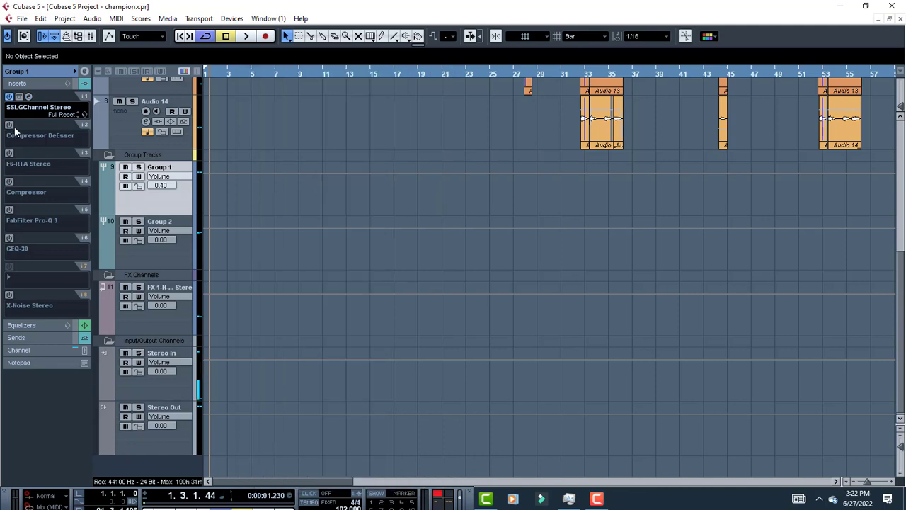
- Switch on and open Group 1's Compressor DeEsser insert and audition the song before closing its window
{"action": "left_click", "coordinate": [29, 125]}
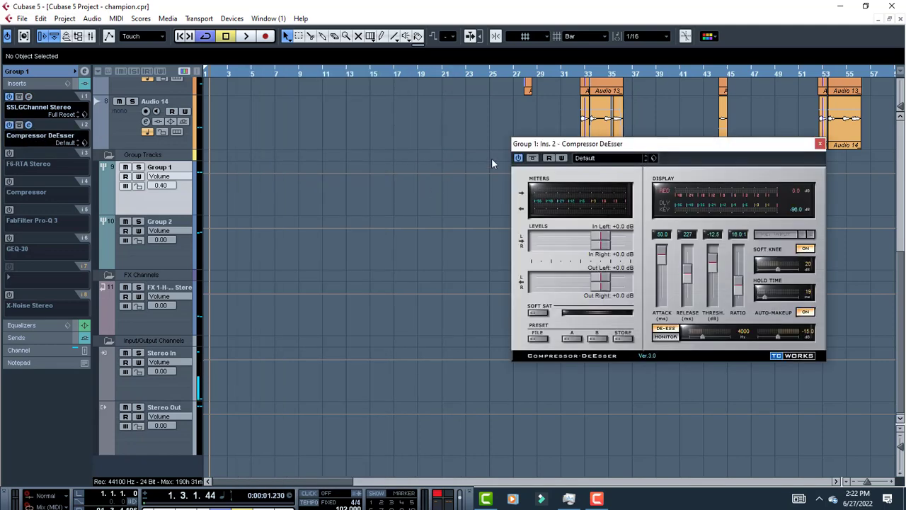
{"action": "left_click_drag", "start_coordinate": [715, 152], "coordinate": [443, 139]}
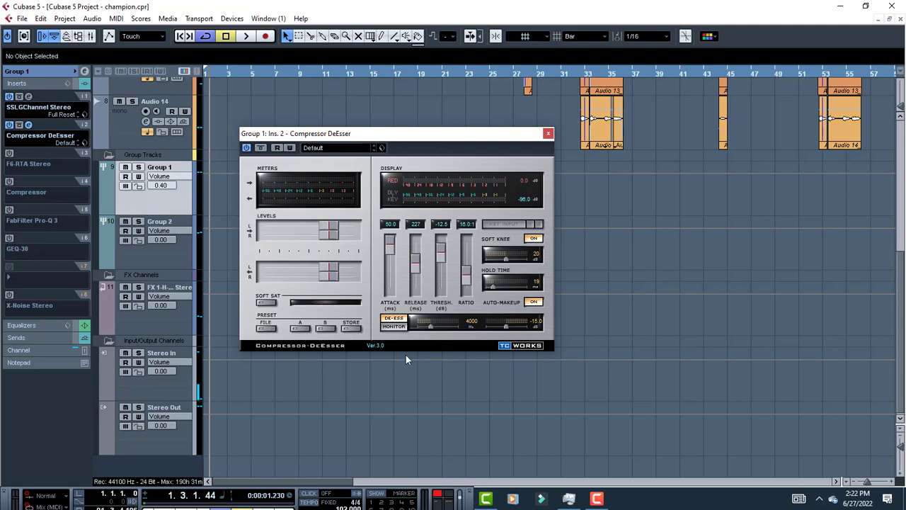
{"action": "left_click", "coordinate": [388, 322]}
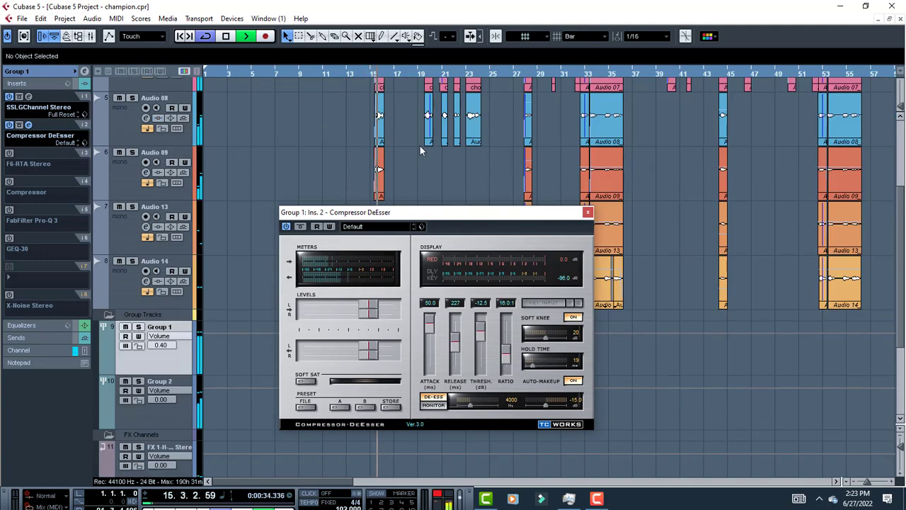
{"action": "scroll", "coordinate": [420, 146], "scroll_direction": "up", "scroll_amount": 4}
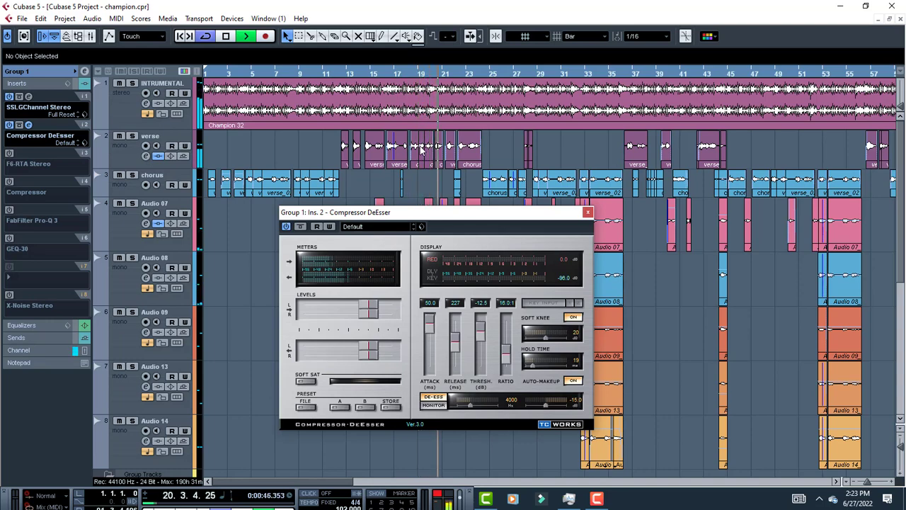
{"action": "key", "text": "space"}
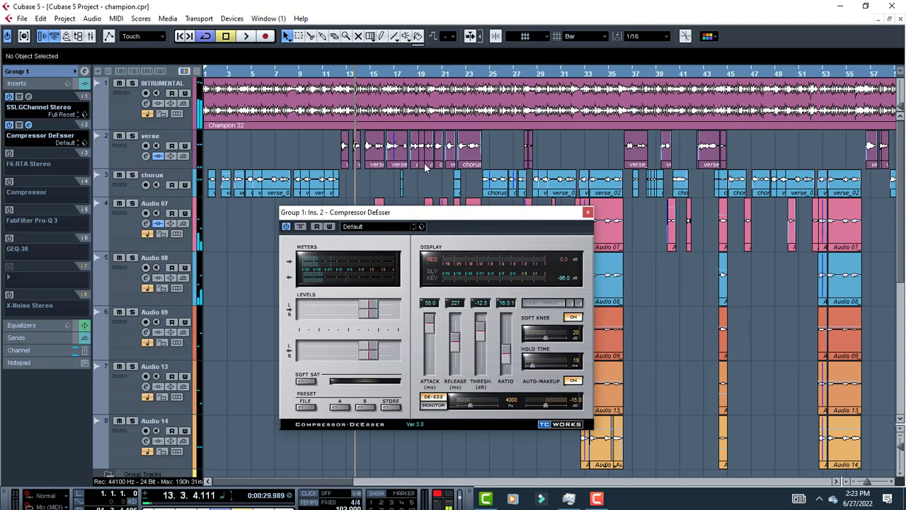
{"action": "left_click_drag", "start_coordinate": [507, 225], "coordinate": [478, 152]}
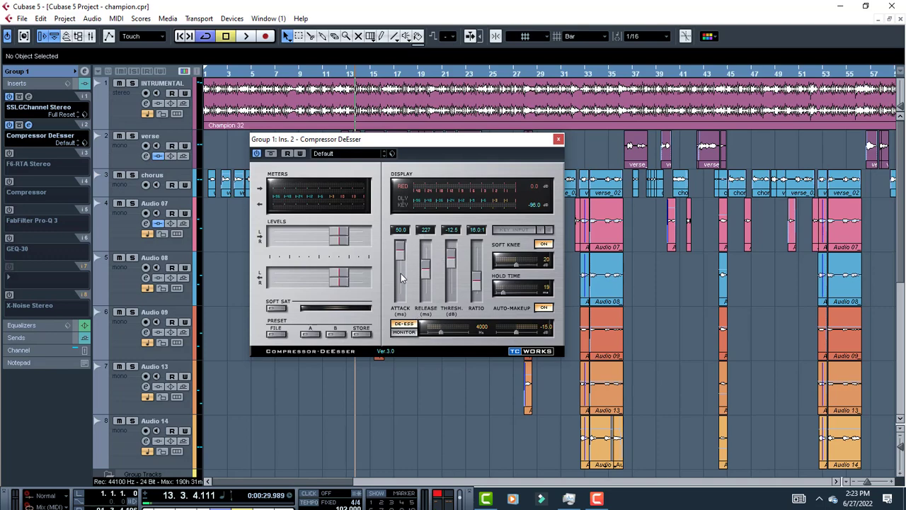
{"action": "left_click", "coordinate": [559, 139]}
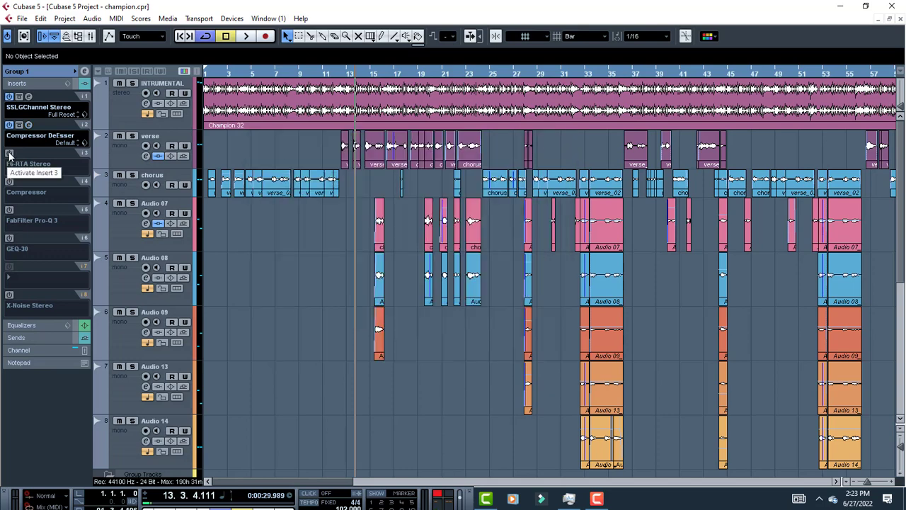
- Switch on Group 1's F6-RTA Stereo insert and play the song with its window moved off the later tracks
{"action": "left_click", "coordinate": [9, 149]}
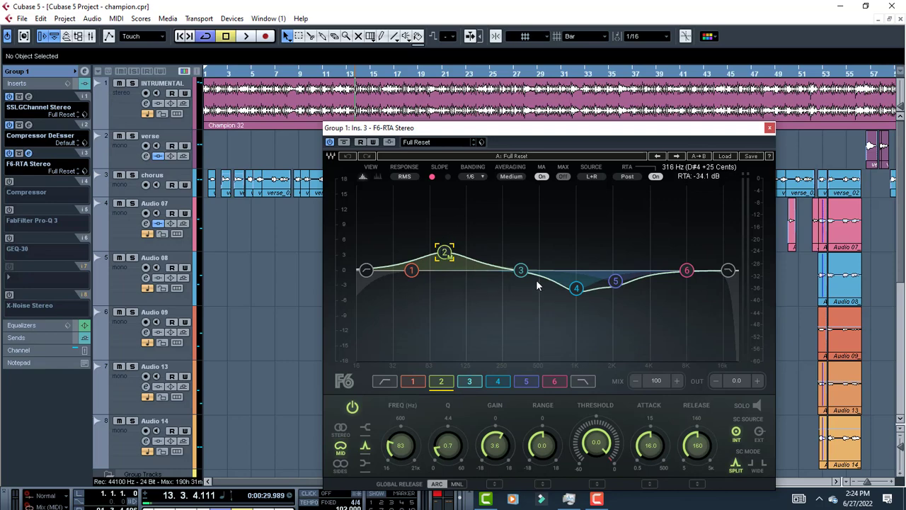
{"action": "key", "text": "space"}
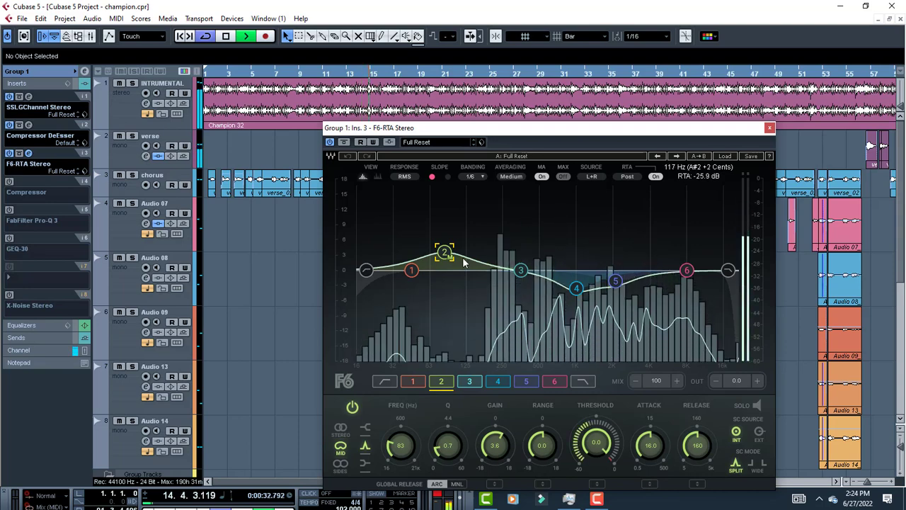
{"action": "left_click_drag", "start_coordinate": [699, 136], "coordinate": [472, 132]}
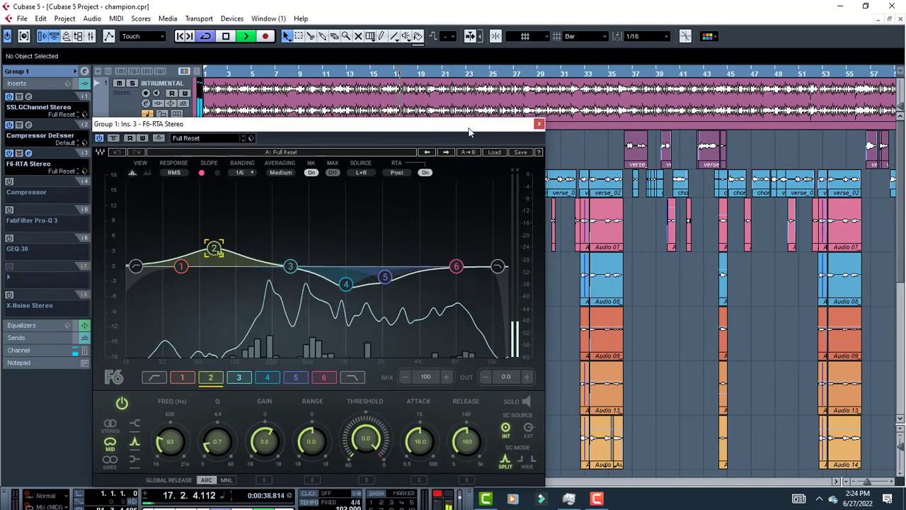
{"action": "key", "text": "space"}
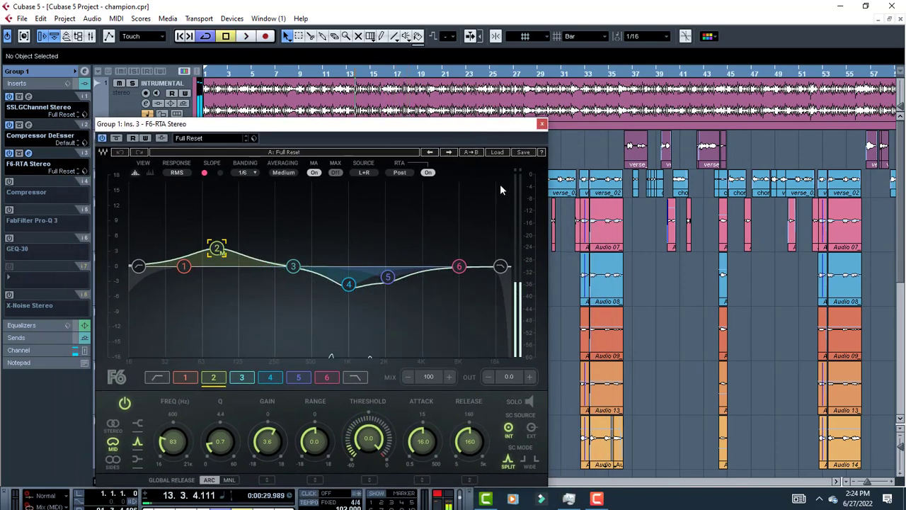
- Audition the F6-RTA Stereo equalizer bands on the section starting just before bar 33 and close the plug-in window
{"action": "left_click", "coordinate": [583, 73]}
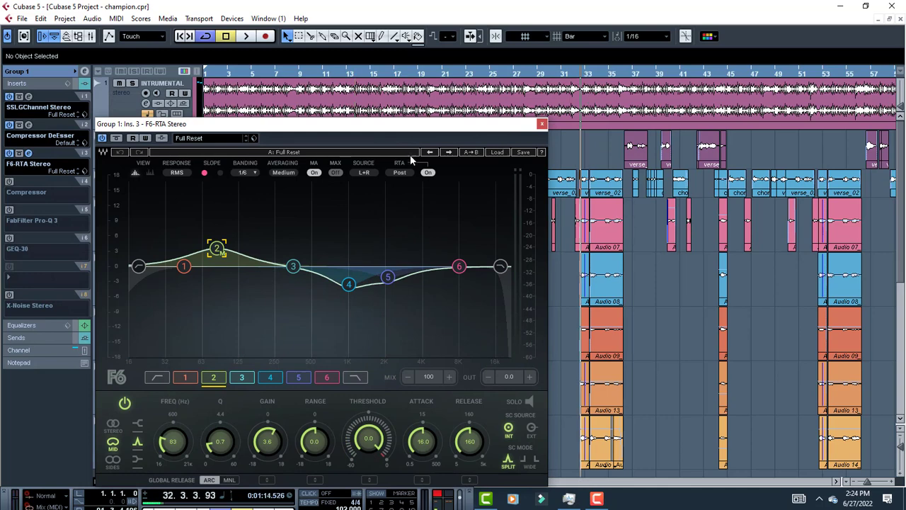
{"action": "left_click_drag", "start_coordinate": [400, 131], "coordinate": [419, 117]}
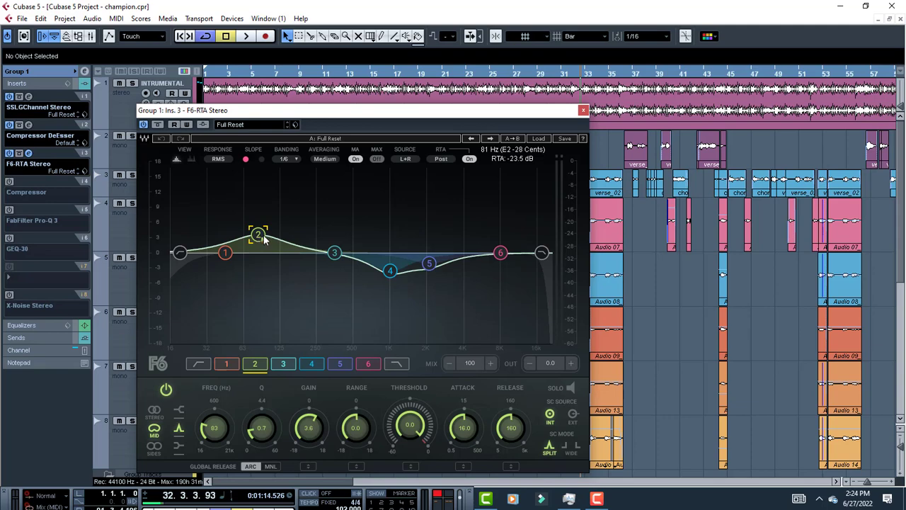
{"action": "key", "text": "space"}
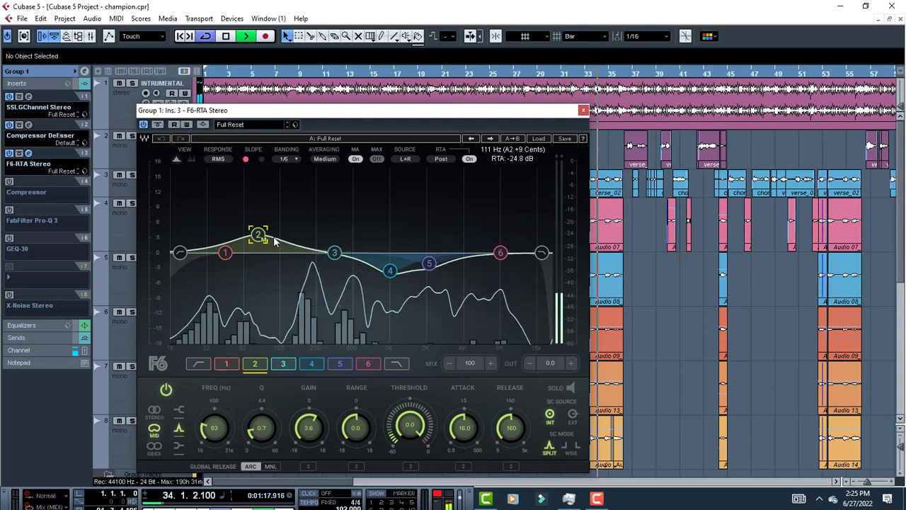
{"action": "key", "text": "space"}
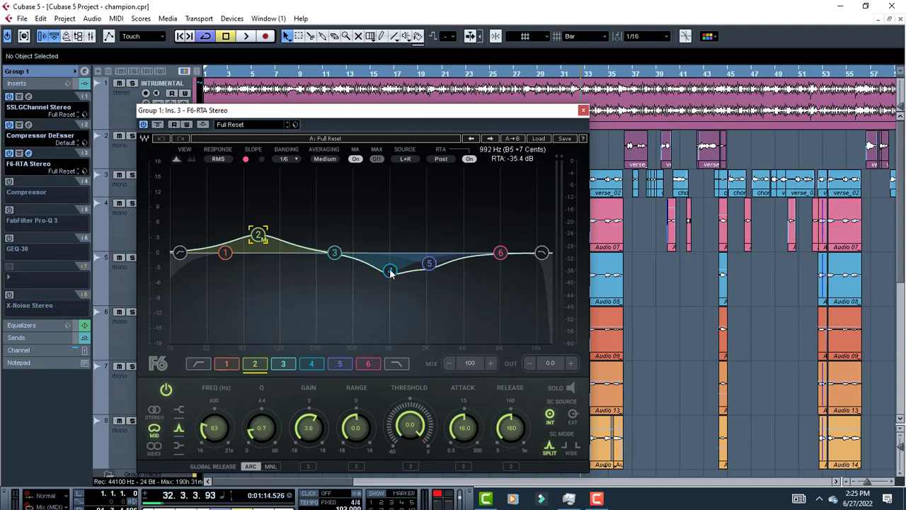
{"action": "key", "text": "space"}
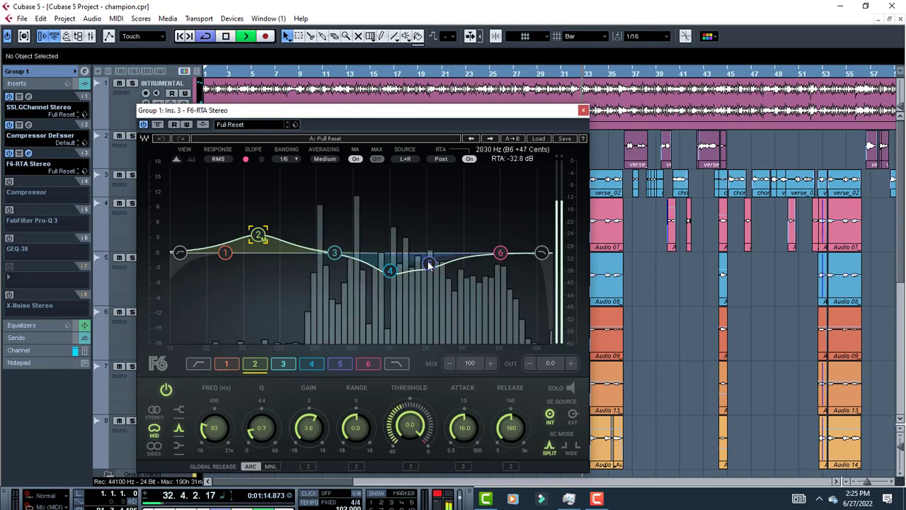
{"action": "key", "text": "space"}
{"action": "left_click", "coordinate": [582, 111]}
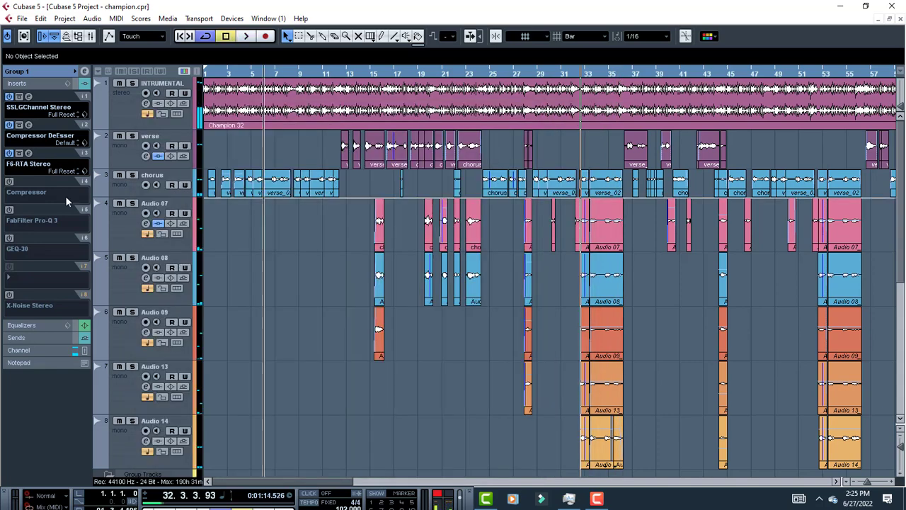
- Switch on and open Group 1's Compressor insert, audition it from just before bar 33, and close its window
{"action": "left_click", "coordinate": [9, 182]}
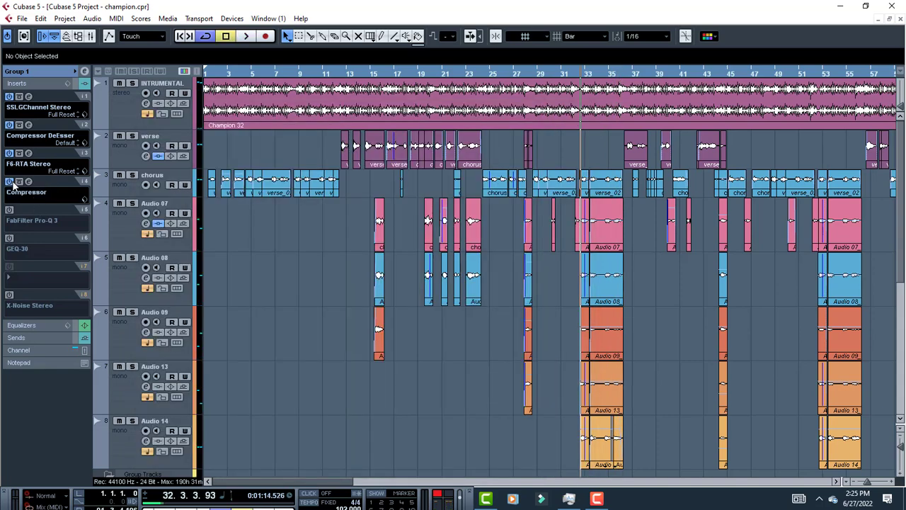
{"action": "left_click", "coordinate": [29, 182]}
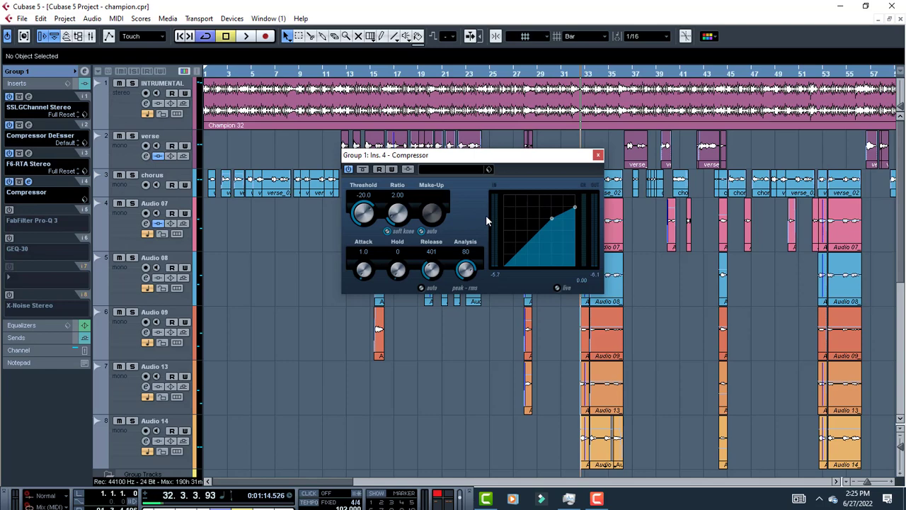
{"action": "key", "text": "space"}
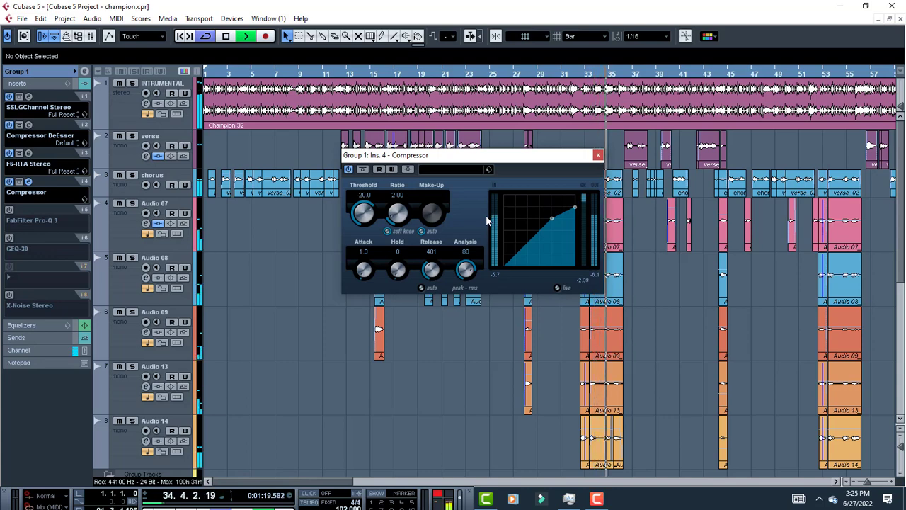
{"action": "key", "text": "space"}
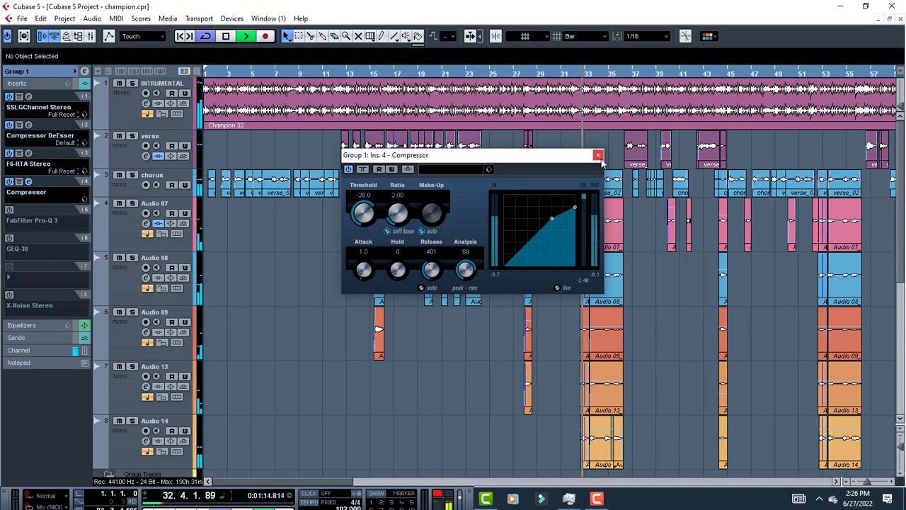
{"action": "left_click", "coordinate": [598, 154]}
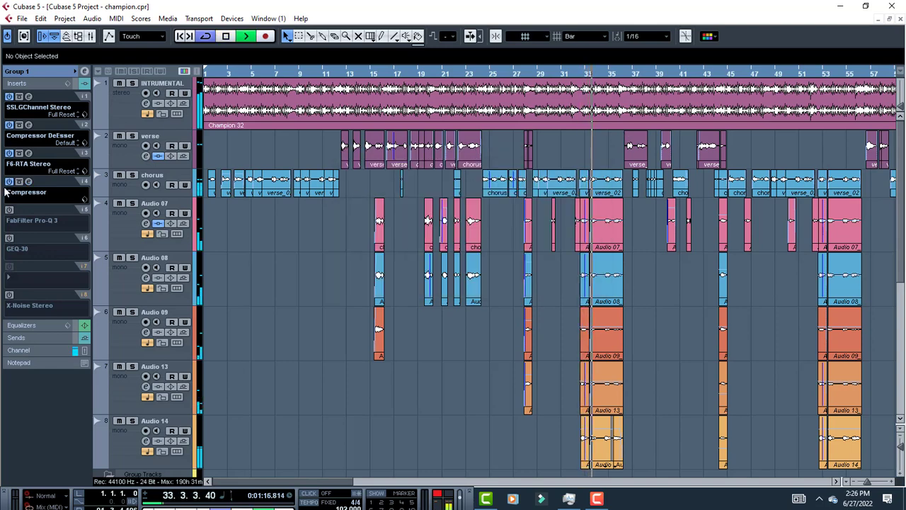
{"action": "key", "text": "space"}
- Switch on and open Group 1's FabFilter Pro-Q 3 insert and play the song to hear it
{"action": "left_click", "coordinate": [8, 210]}
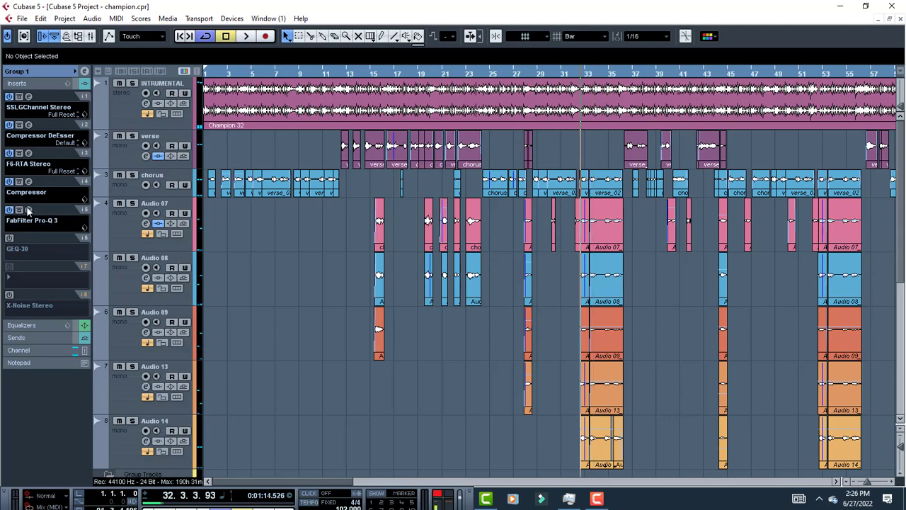
{"action": "left_click", "coordinate": [29, 210]}
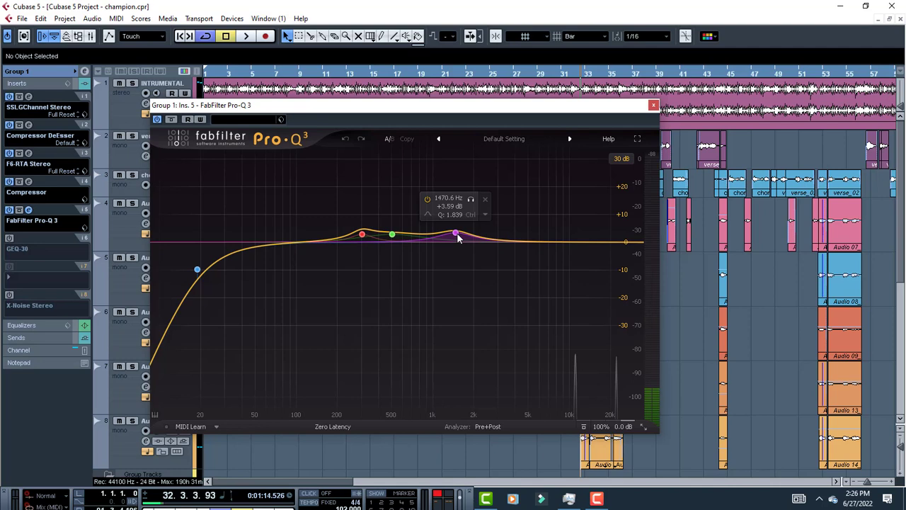
{"action": "key", "text": "space"}
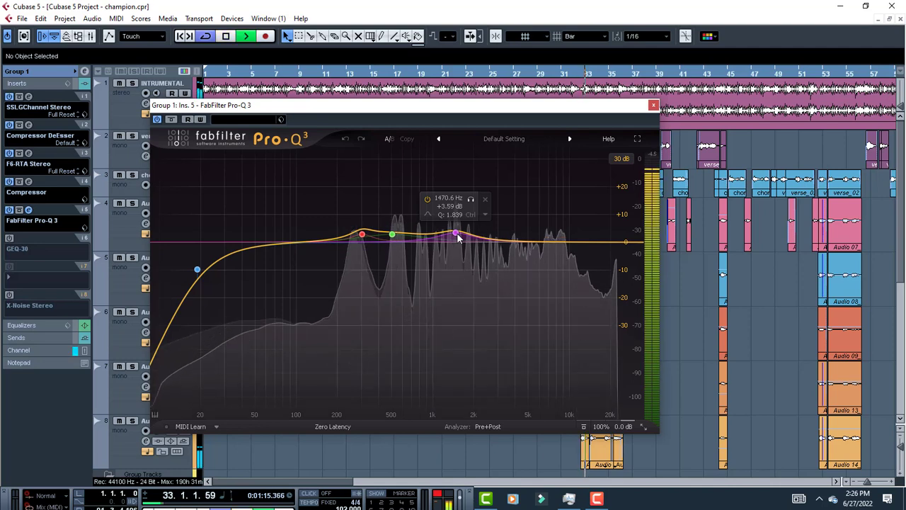
{"action": "key", "text": "space"}
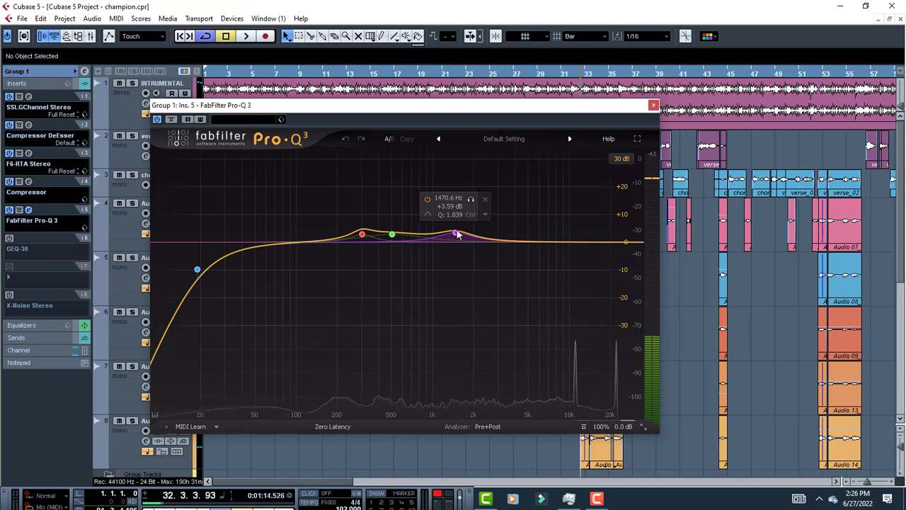
- Solo the 1470.6 Hz band in FabFilter Pro-Q 3 during playback, releasing the solo when finished listening
{"action": "left_click", "coordinate": [471, 200]}
{"action": "key", "text": "space"}
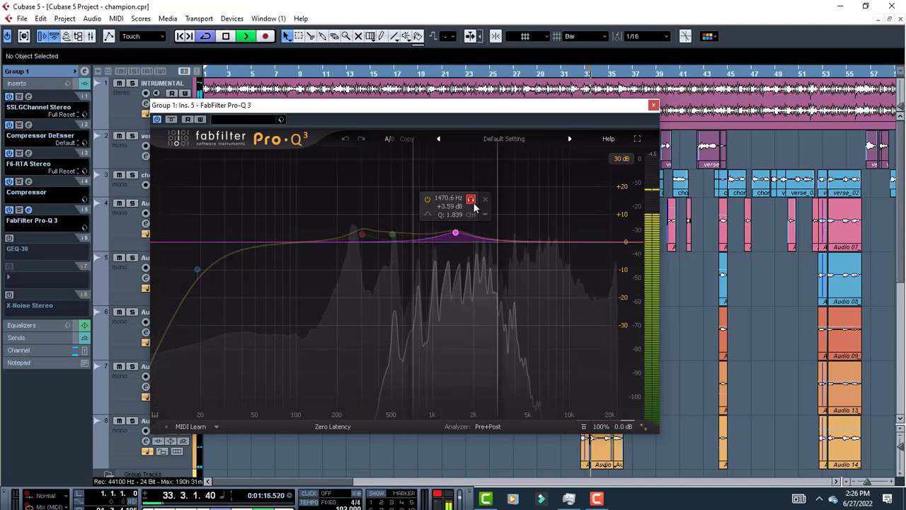
{"action": "left_click", "coordinate": [471, 199]}
{"action": "key", "text": "space"}
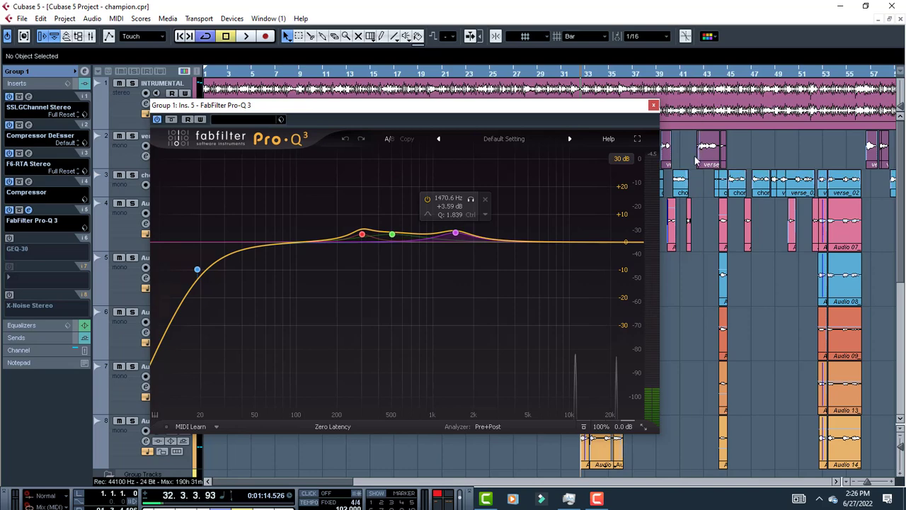
- Close the FabFilter Pro-Q 3 window and briefly play the song with Group 1's first five inserts on
{"action": "left_click", "coordinate": [653, 105]}
{"action": "key", "text": "space"}
{"action": "key", "text": "space"}
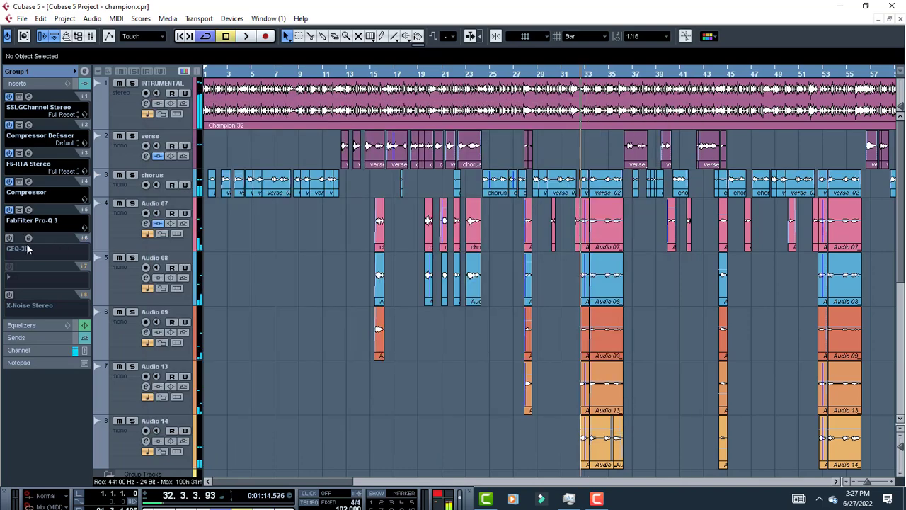
- Switch on and open Group 1's GEQ-30 insert, view its filter modes with Resonant kept, and audition the song
{"action": "left_click", "coordinate": [10, 238]}
{"action": "left_click", "coordinate": [28, 239]}
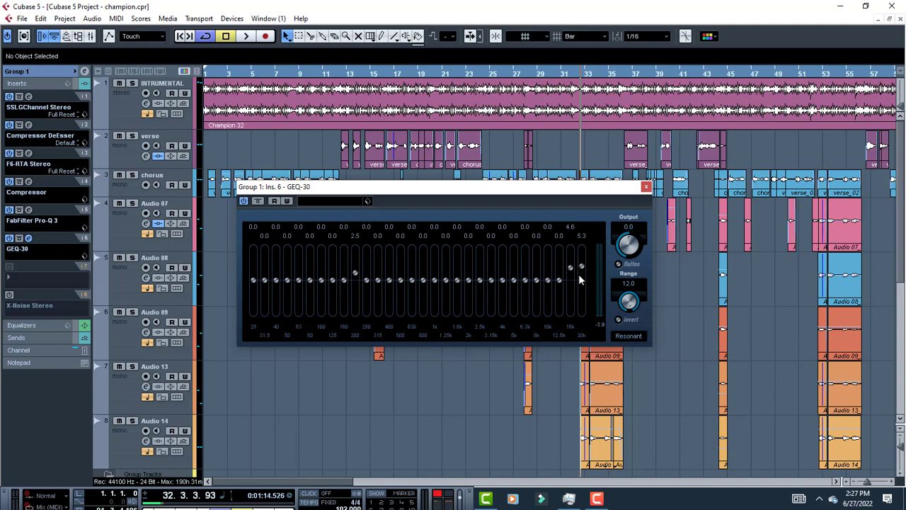
{"action": "left_click", "coordinate": [628, 336]}
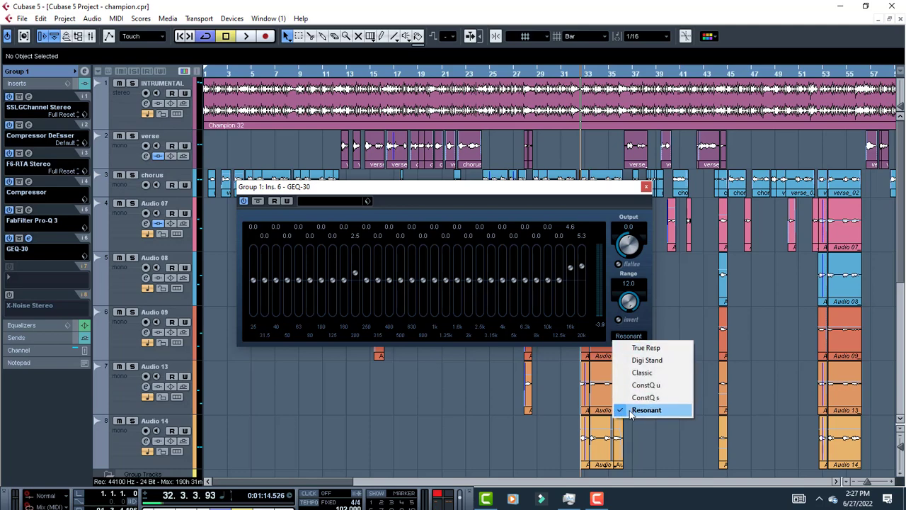
{"action": "left_click", "coordinate": [359, 307]}
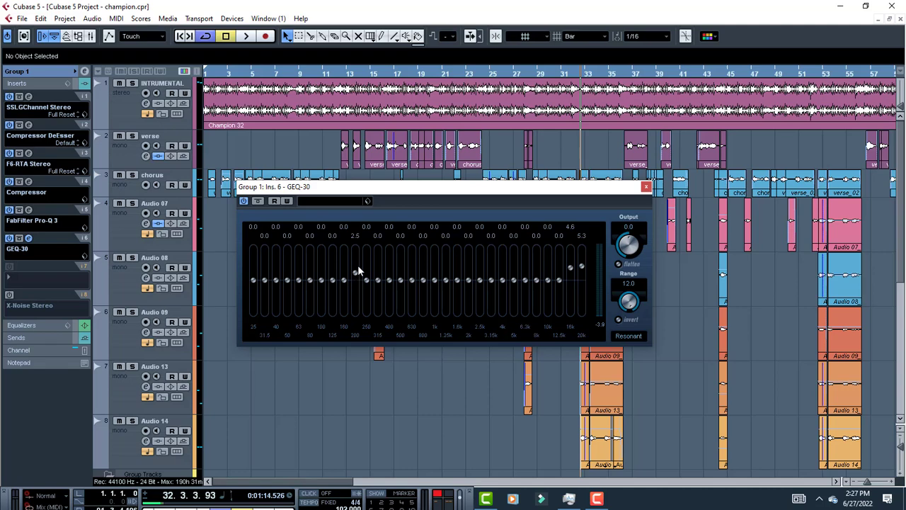
{"action": "key", "text": "space"}
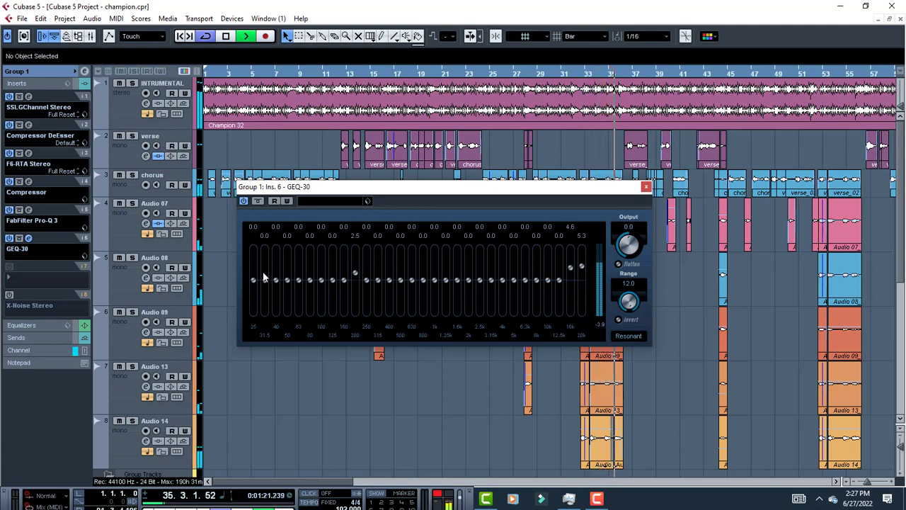
{"action": "key", "text": "space"}
- Switch on and open Group 1's X-Noise Stereo insert and audition it from just before bar 33
{"action": "left_click", "coordinate": [10, 294]}
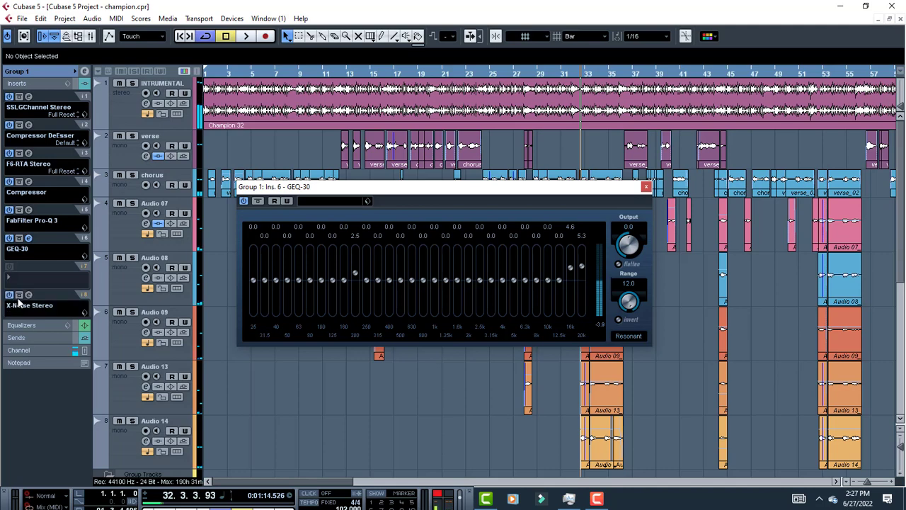
{"action": "left_click", "coordinate": [30, 294]}
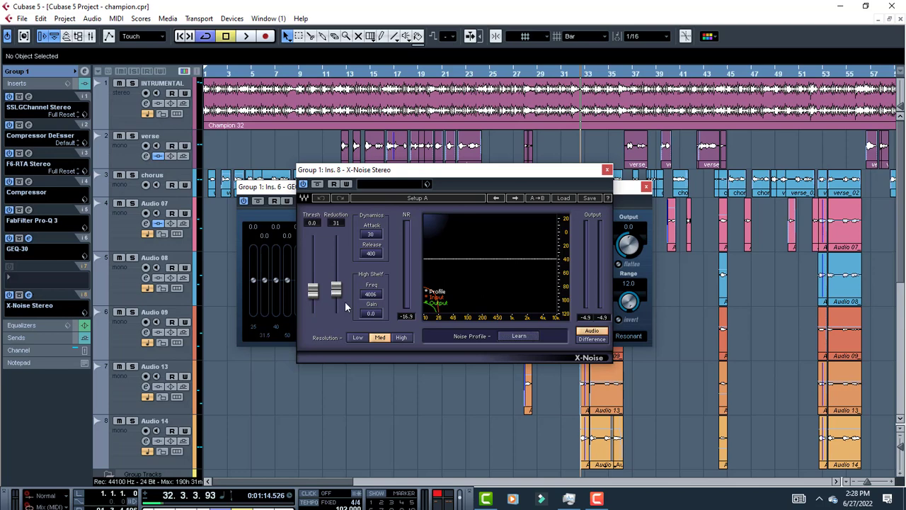
{"action": "key", "text": "space"}
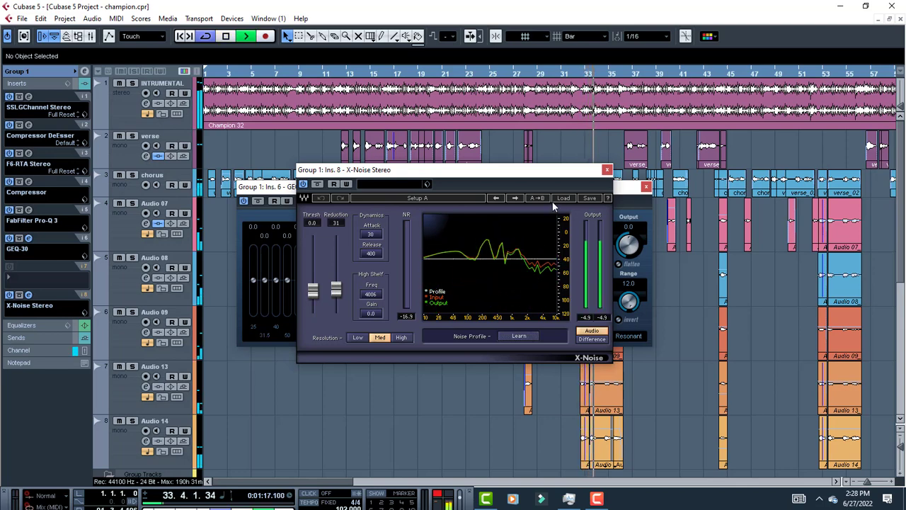
{"action": "key", "text": "space"}
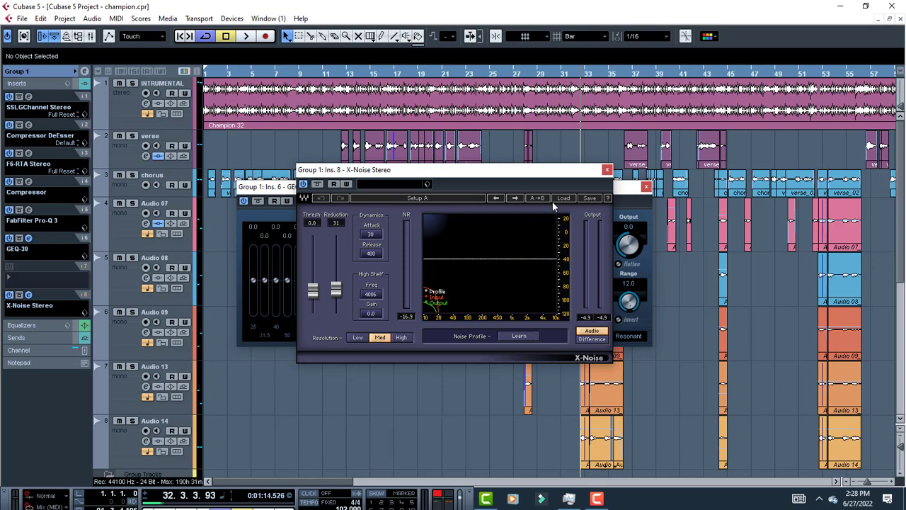
- Play the song with all of Group 1's inserts on, closing the X-Noise and GEQ-30 windows during playback
{"action": "key", "text": "space"}
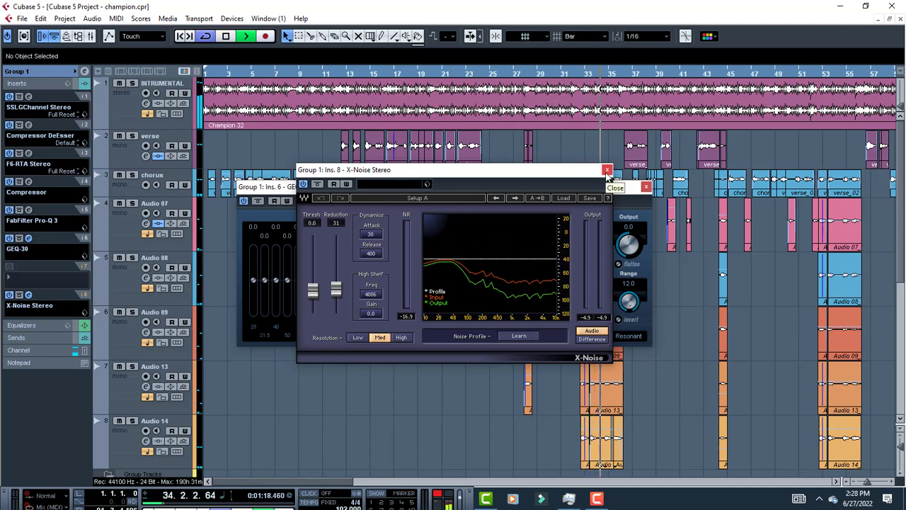
{"action": "left_click", "coordinate": [607, 171]}
{"action": "left_click", "coordinate": [647, 187]}
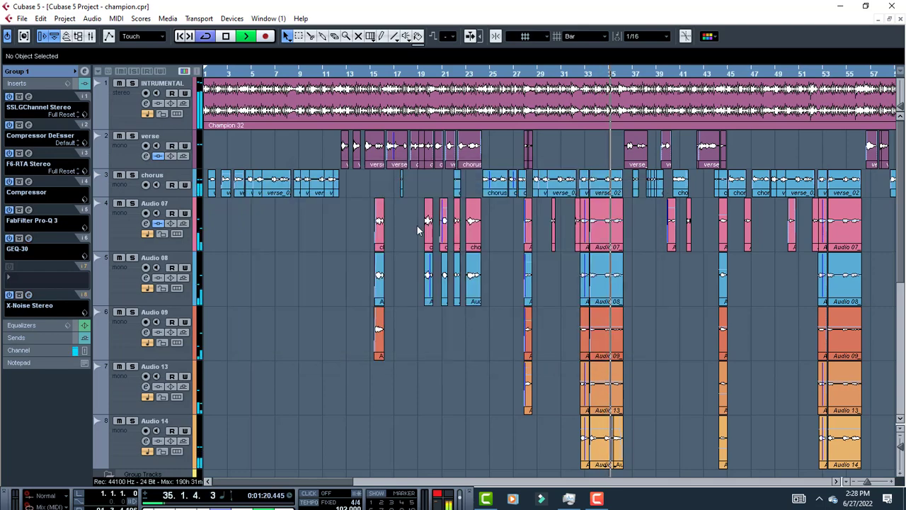
{"action": "key", "text": "space"}
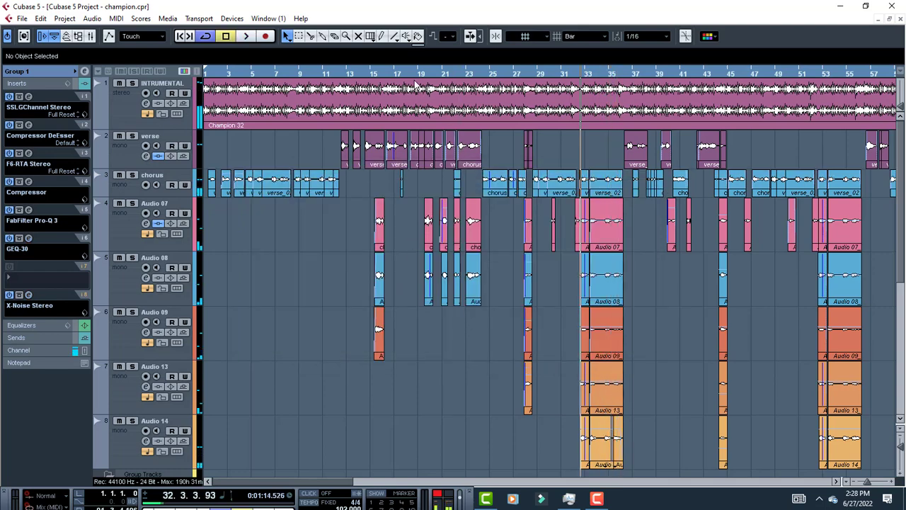
- Briefly open Group 1's Compressor DeEsser and the verse track's verse_12 event for a look, closing each again
{"action": "left_click", "coordinate": [420, 74]}
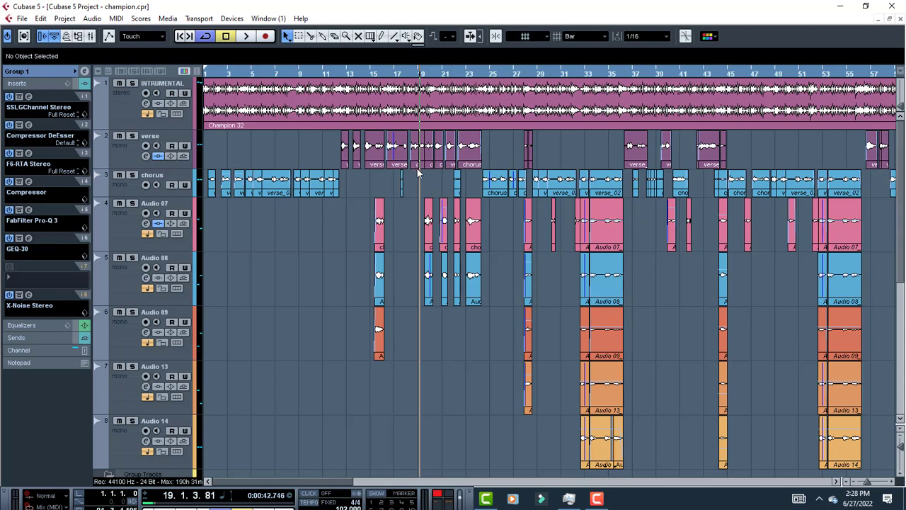
{"action": "left_click", "coordinate": [465, 152]}
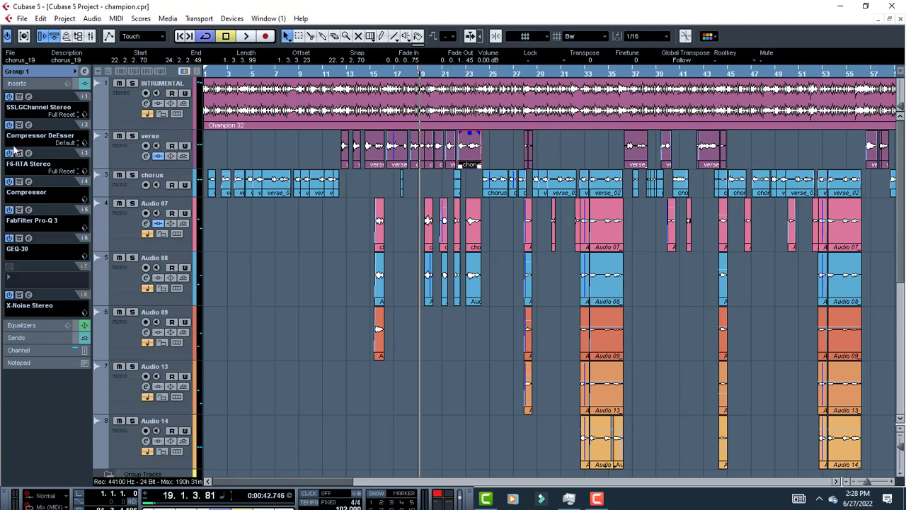
{"action": "left_click", "coordinate": [29, 124]}
{"action": "left_click", "coordinate": [29, 124]}
{"action": "double_click", "coordinate": [398, 150]}
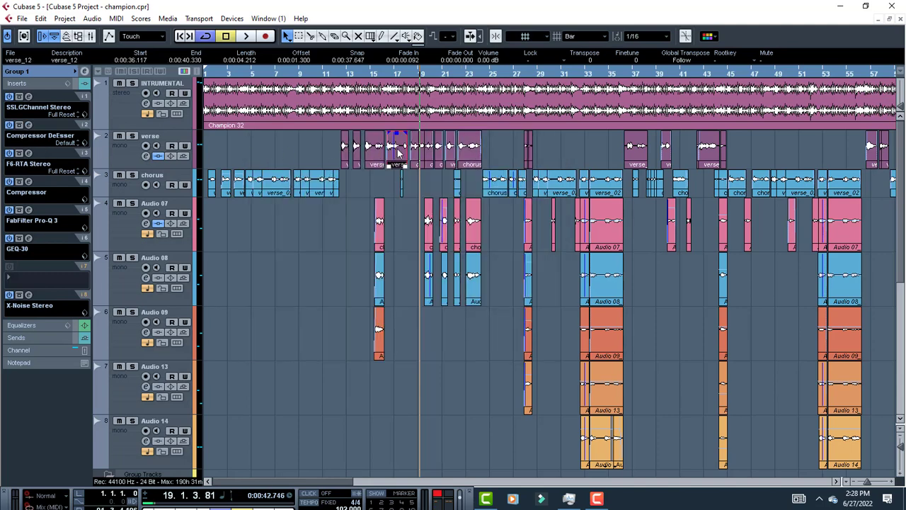
{"action": "left_click", "coordinate": [900, 19]}
- Play the song briefly from about bar 33
{"action": "left_click", "coordinate": [590, 74]}
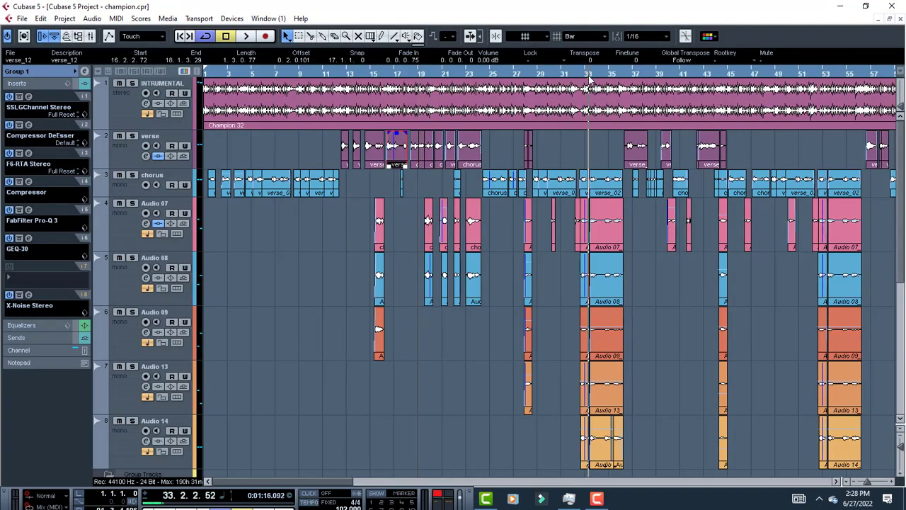
{"action": "key", "text": "space"}
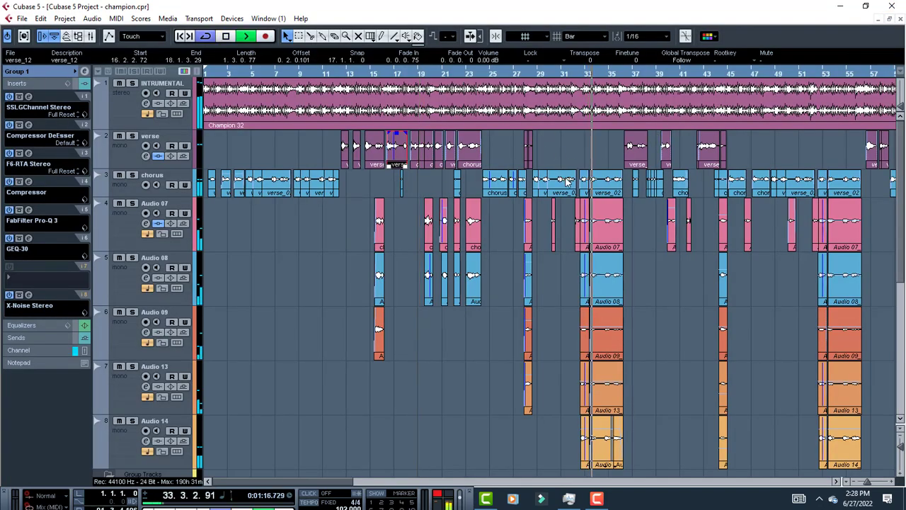
{"action": "key", "text": "space"}
- Open the chorus track's verse_02 event near bar 33 in the Sample Editor and show its VariAudio Pitch & Warp segments
{"action": "left_click", "coordinate": [605, 186]}
{"action": "double_click", "coordinate": [605, 187]}
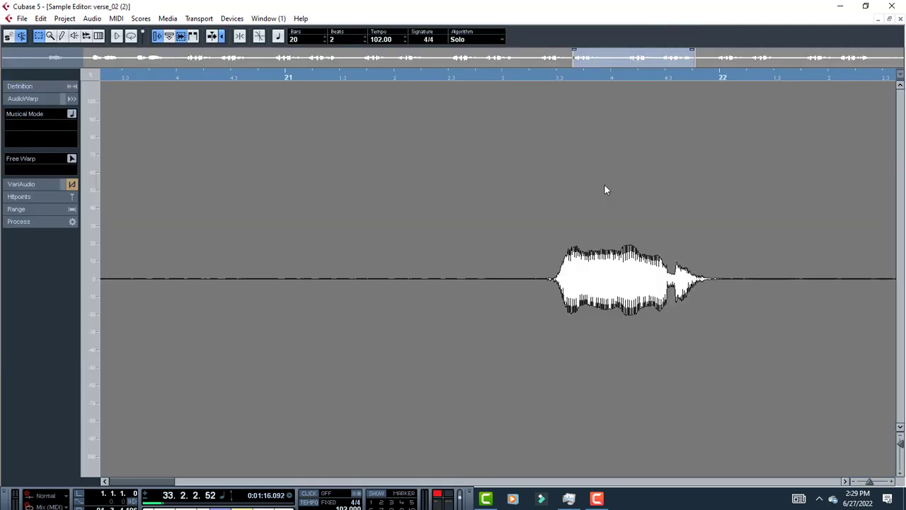
{"action": "left_click", "coordinate": [70, 98]}
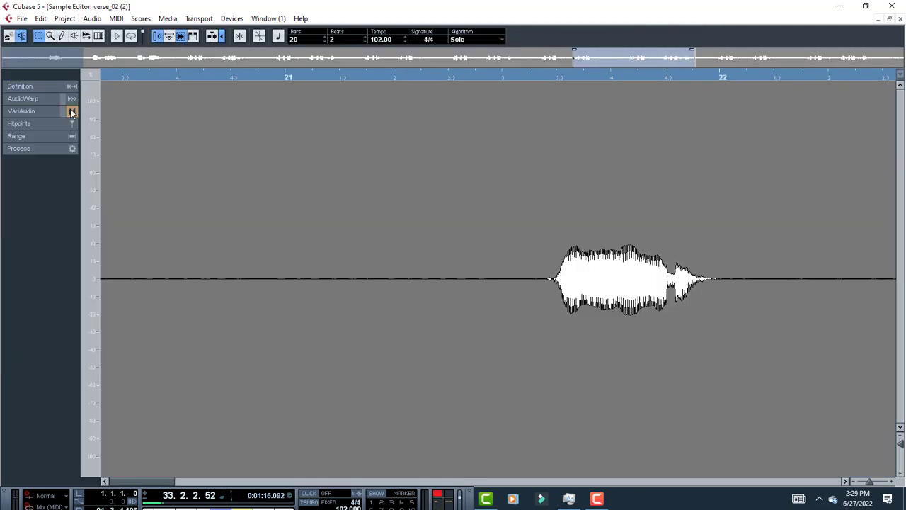
{"action": "left_click", "coordinate": [71, 111]}
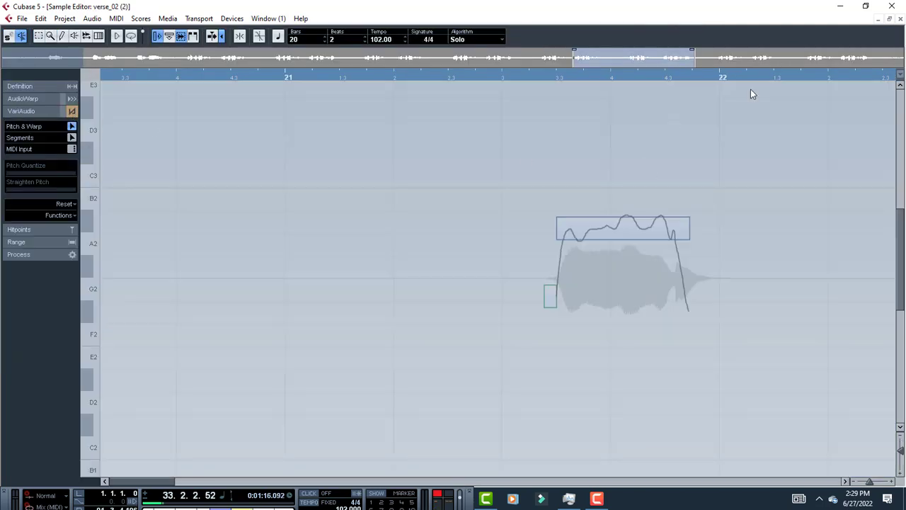
{"action": "scroll", "coordinate": [585, 216], "scroll_direction": "down", "scroll_amount": 10}
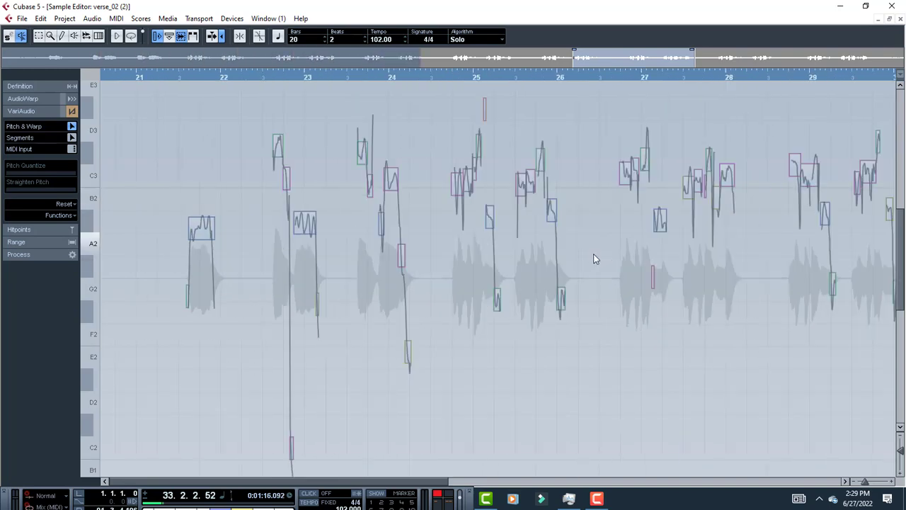
{"action": "scroll", "coordinate": [620, 206], "scroll_direction": "up", "scroll_amount": 6}
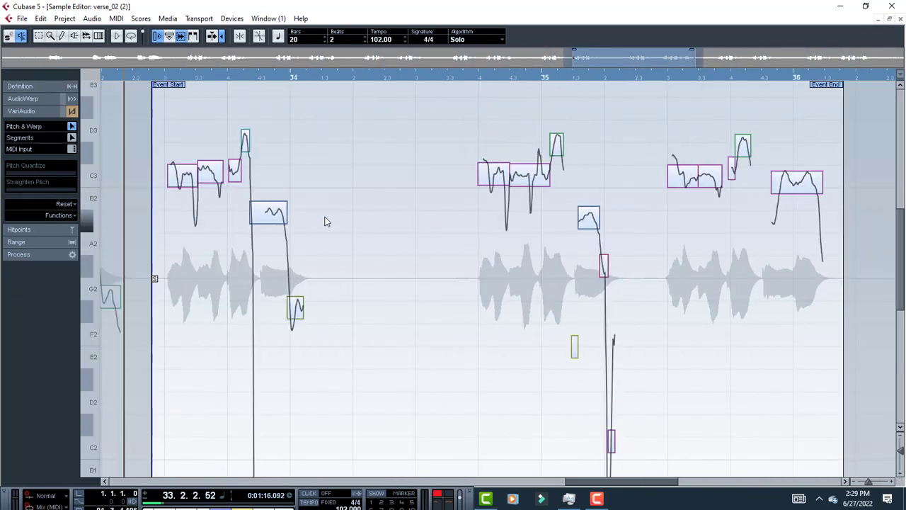
- Straighten the pitch of the event's second segment, near C3, to about halfway, audition it, and close the Sample Editor
{"action": "left_click", "coordinate": [271, 210]}
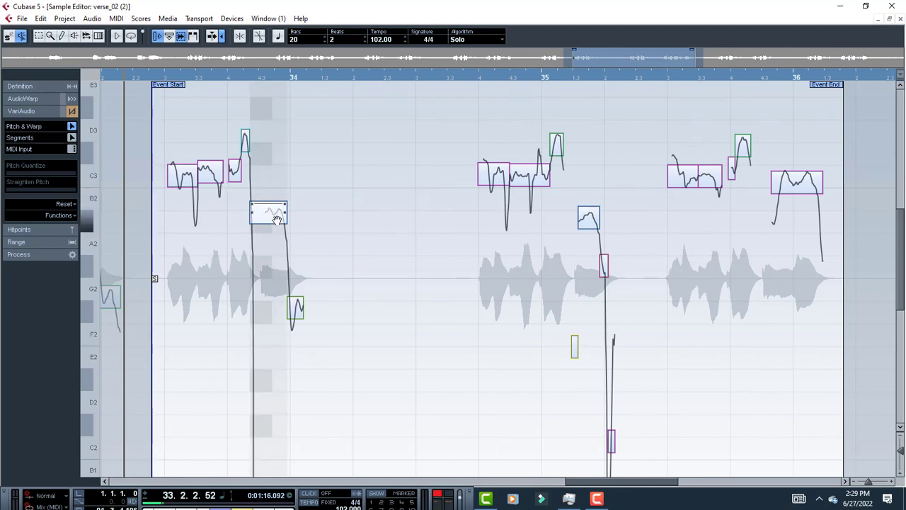
{"action": "left_click", "coordinate": [277, 219]}
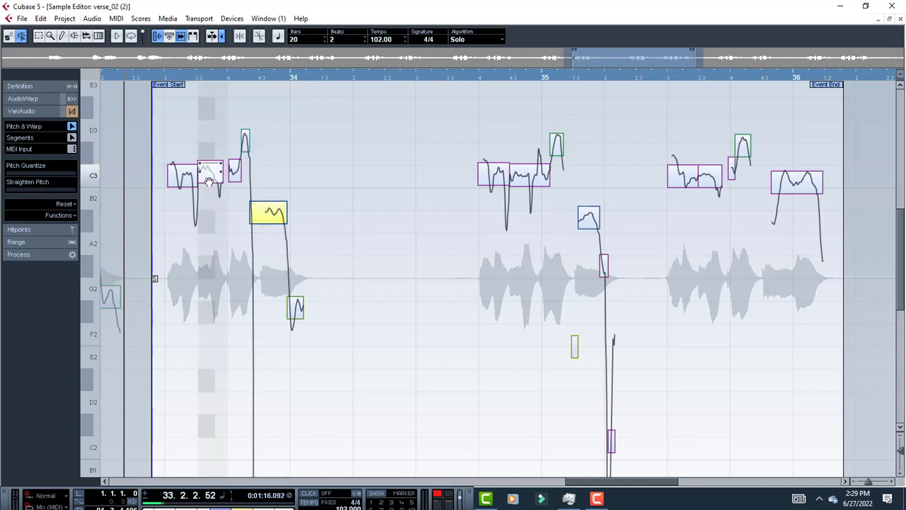
{"action": "left_click_drag", "start_coordinate": [217, 135], "coordinate": [211, 220]}
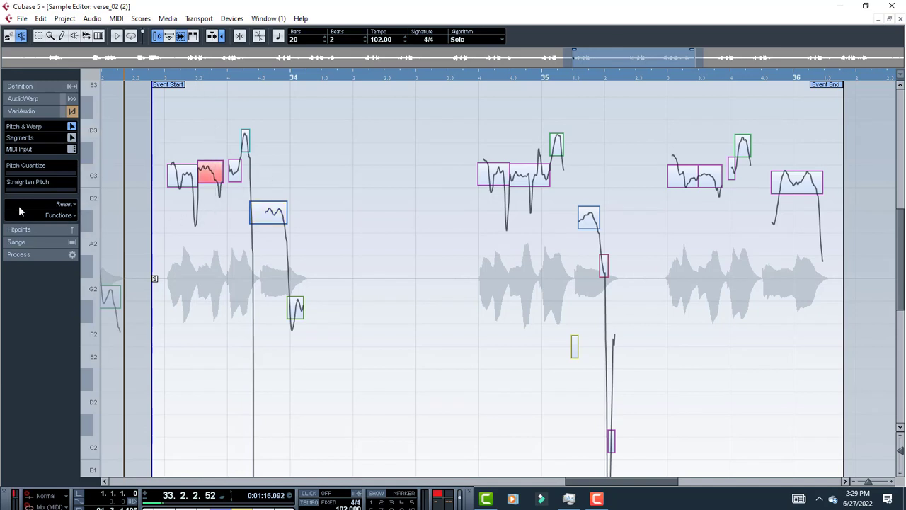
{"action": "left_click_drag", "start_coordinate": [16, 189], "coordinate": [43, 185]}
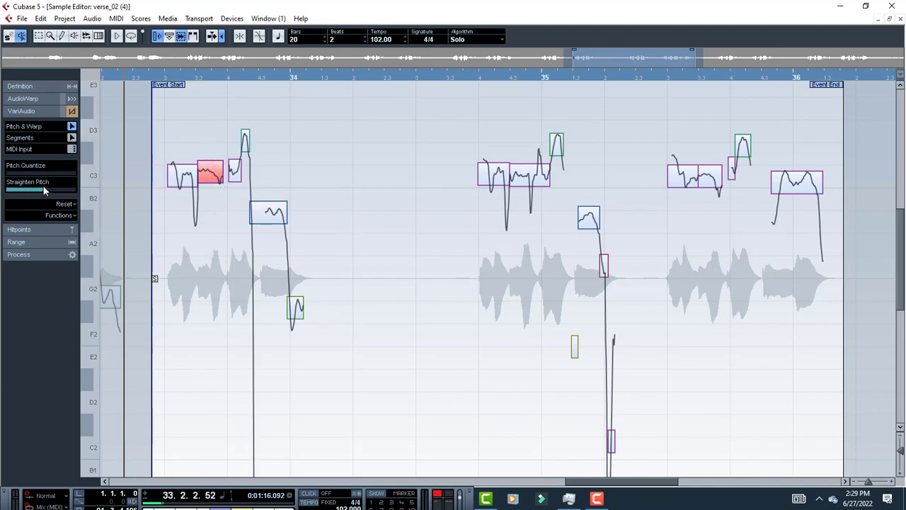
{"action": "key", "text": "space"}
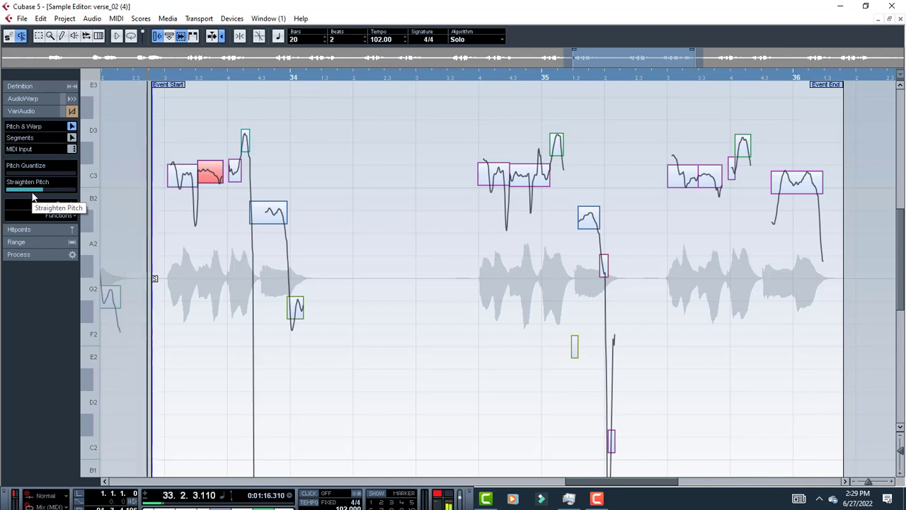
{"action": "key", "text": "space"}
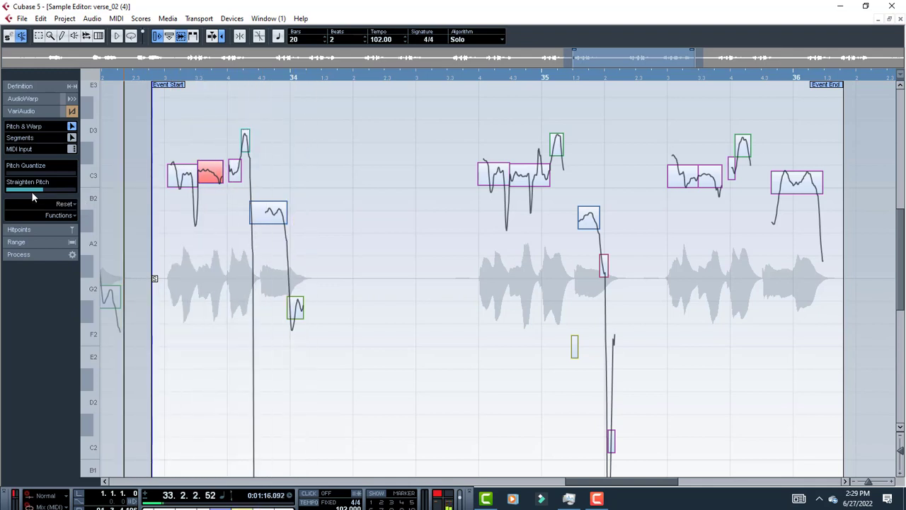
{"action": "left_click_drag", "start_coordinate": [31, 191], "coordinate": [27, 196]}
{"action": "left_click", "coordinate": [900, 19]}
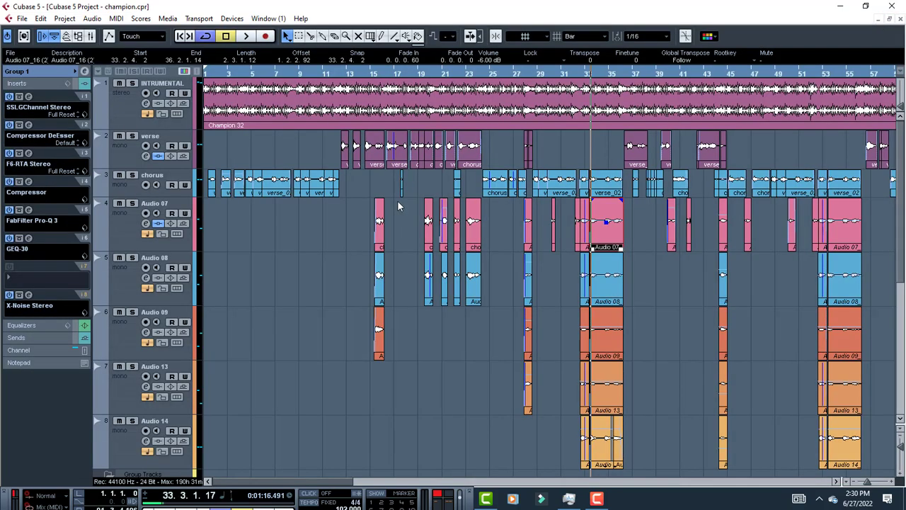
- Zoom the arrangement so that the entire song, up to about bar 91, fits in the project view
{"action": "key", "text": "g"}
{"action": "key", "text": "g"}
{"action": "key", "text": "g"}
{"action": "key", "text": "g"}
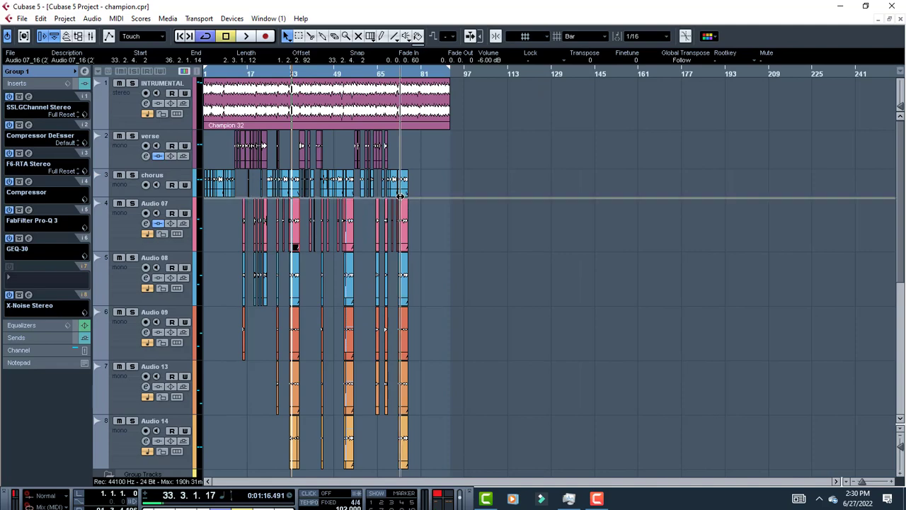
{"action": "key", "text": "h"}
{"action": "key", "text": "h"}
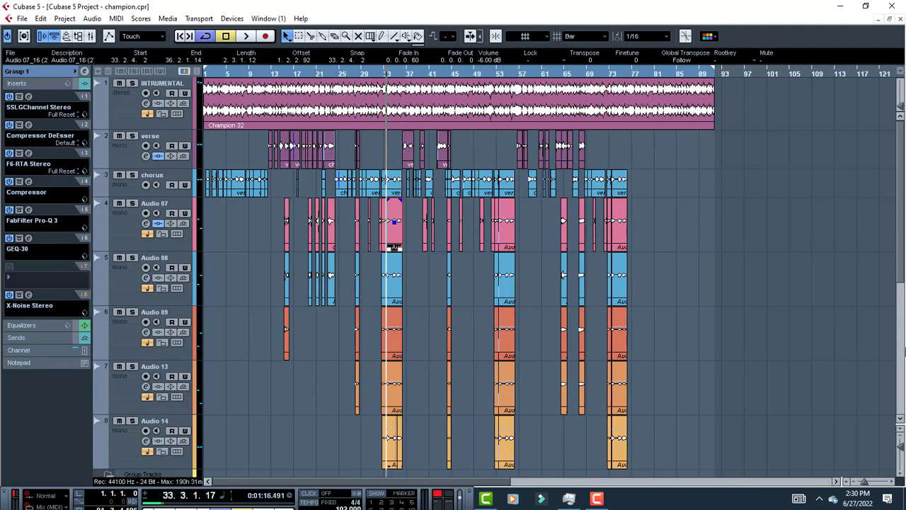